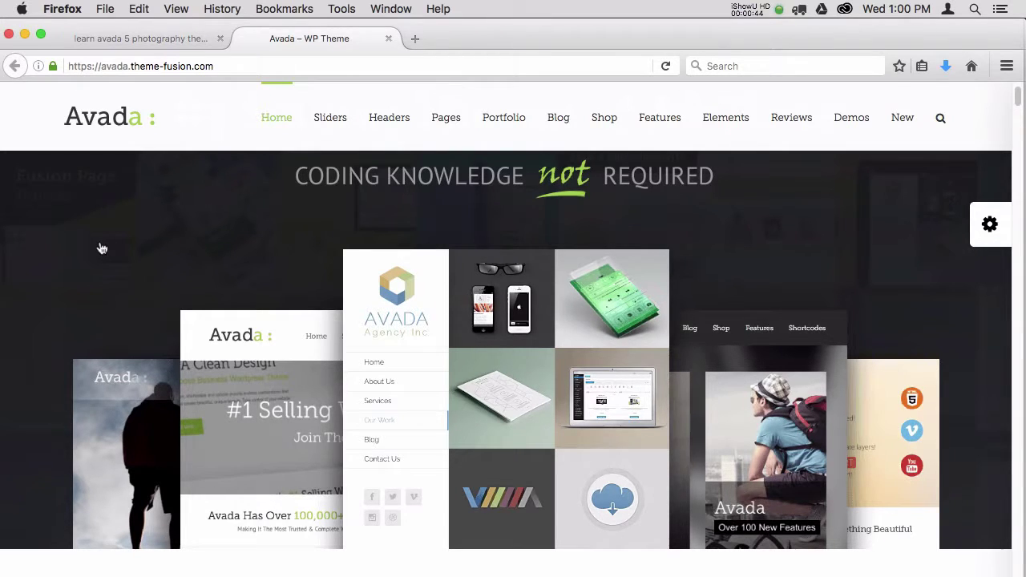
# Open the Avada demo list and preview the Avada Photography demo.
pyautogui.click(990, 229)
pyautogui.moveTo(991, 232)
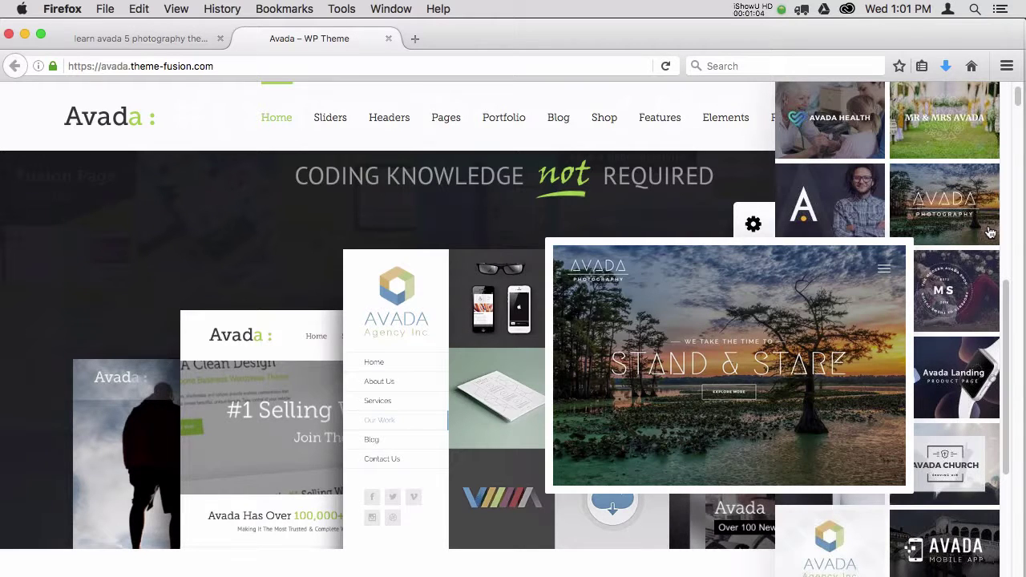
# Switch to the learn avada 5 photography site and copy its home page to a new draft.
pyautogui.click(153, 40)
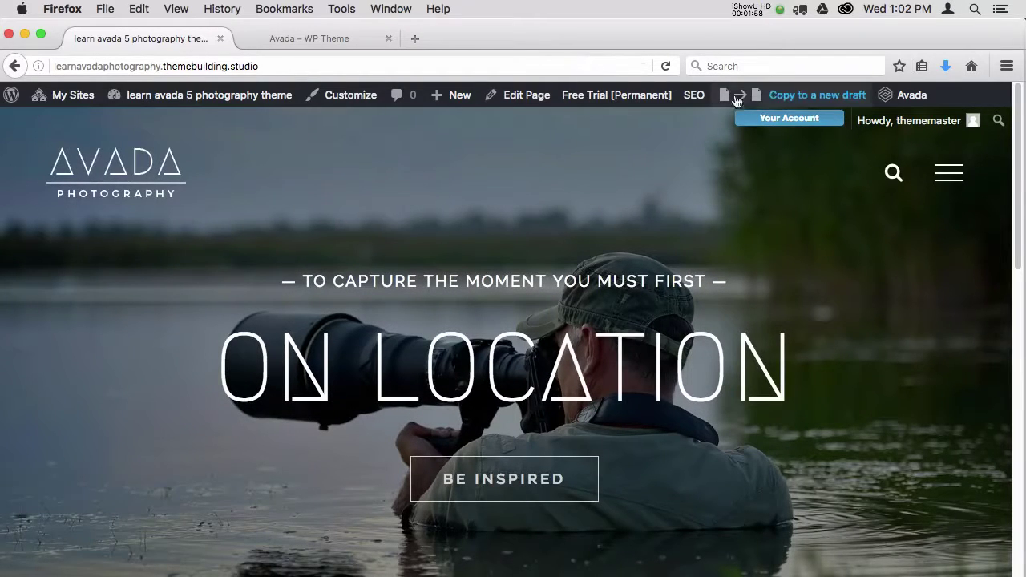
pyautogui.click(784, 96)
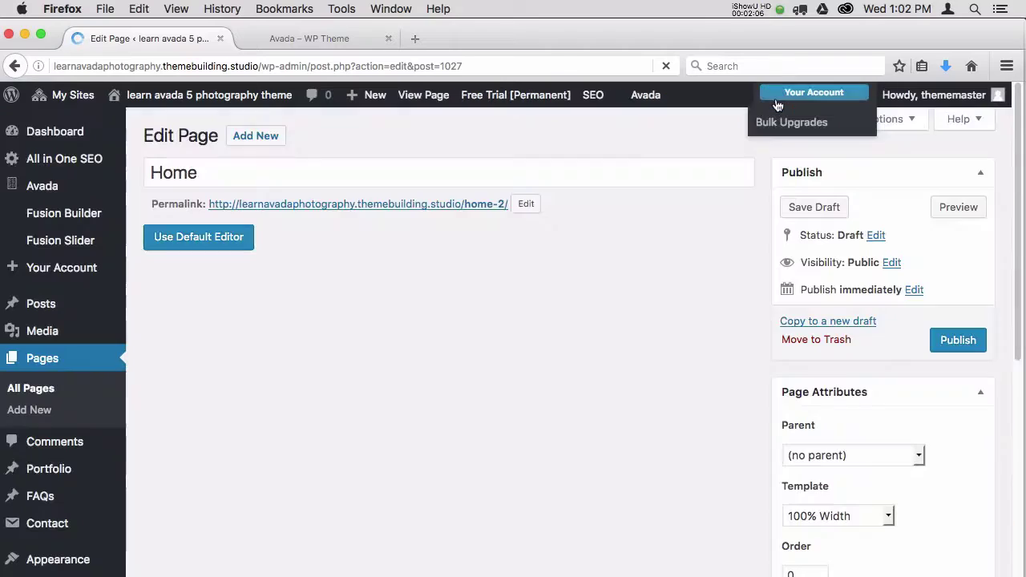
# Rename the copied page Home v1 and publish it.
pyautogui.click(264, 169)
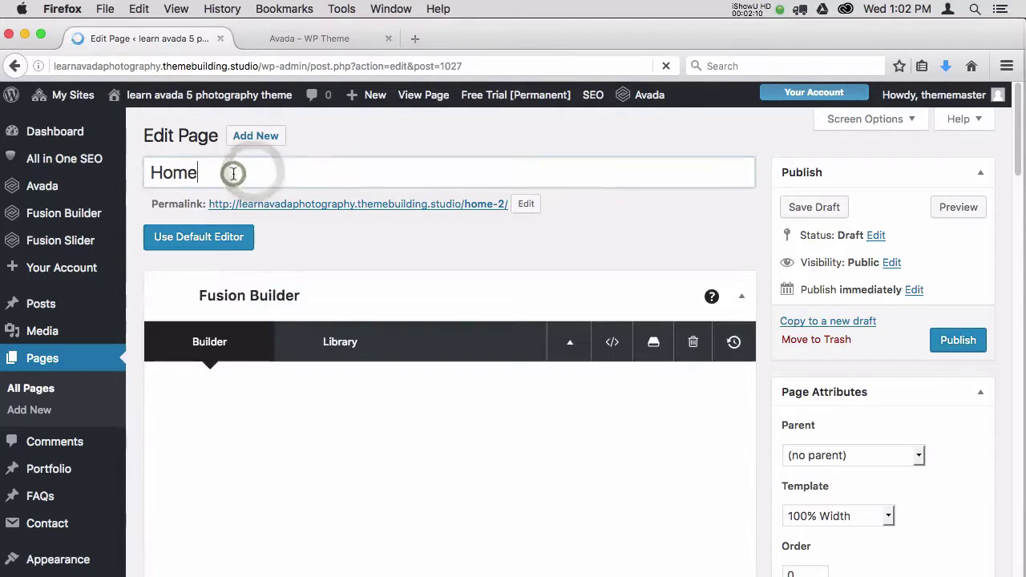
pyautogui.click(233, 173)
pyautogui.write('v1')
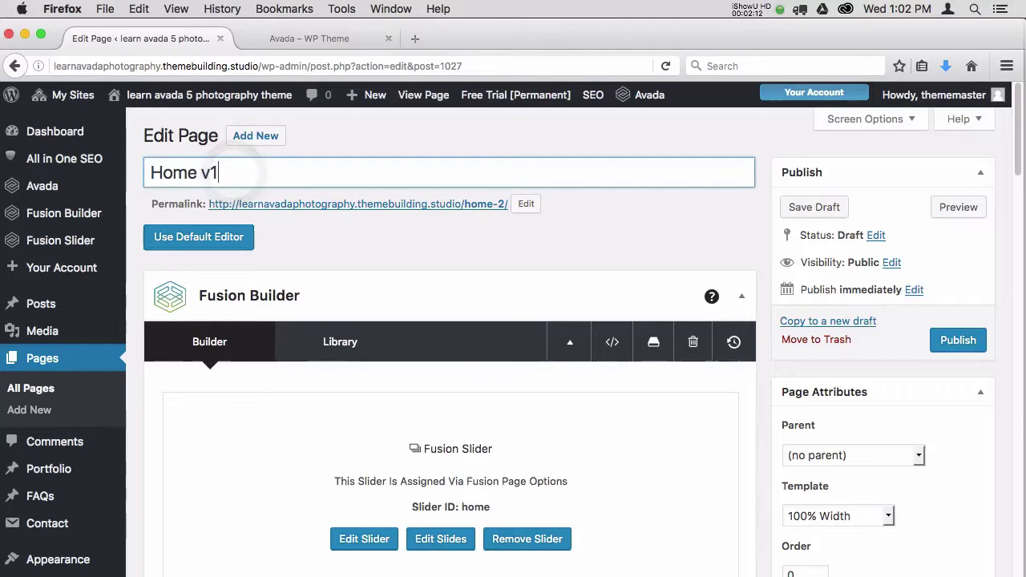
pyautogui.click(953, 340)
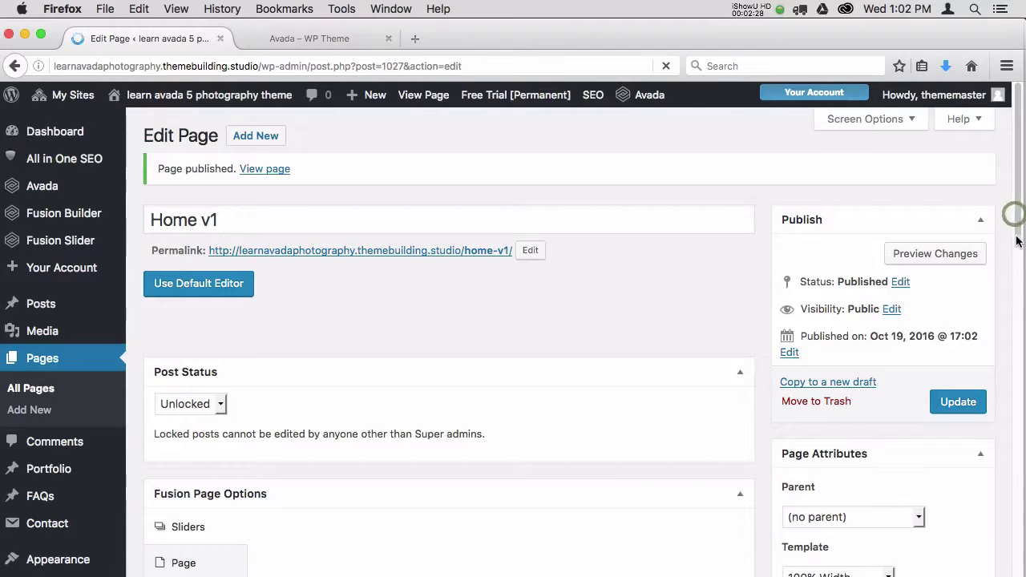
# Preview the published Home v1 page and compare its slider header with the Fusion Builder layout.
pyautogui.moveTo(1016, 218); pyautogui.dragTo(1014, 240)
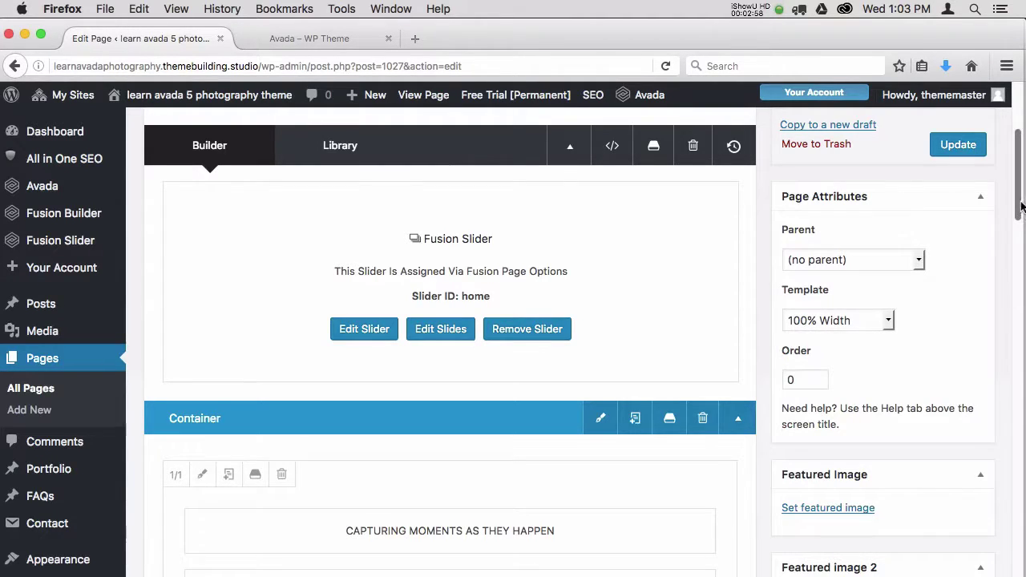
pyautogui.moveTo(1022, 210); pyautogui.dragTo(1016, 170)
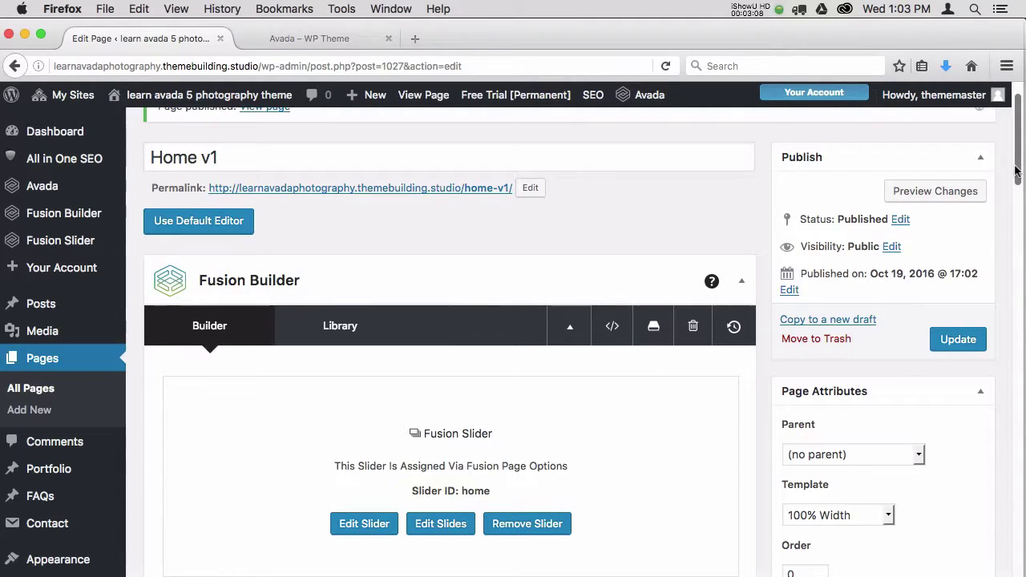
pyautogui.click(937, 195)
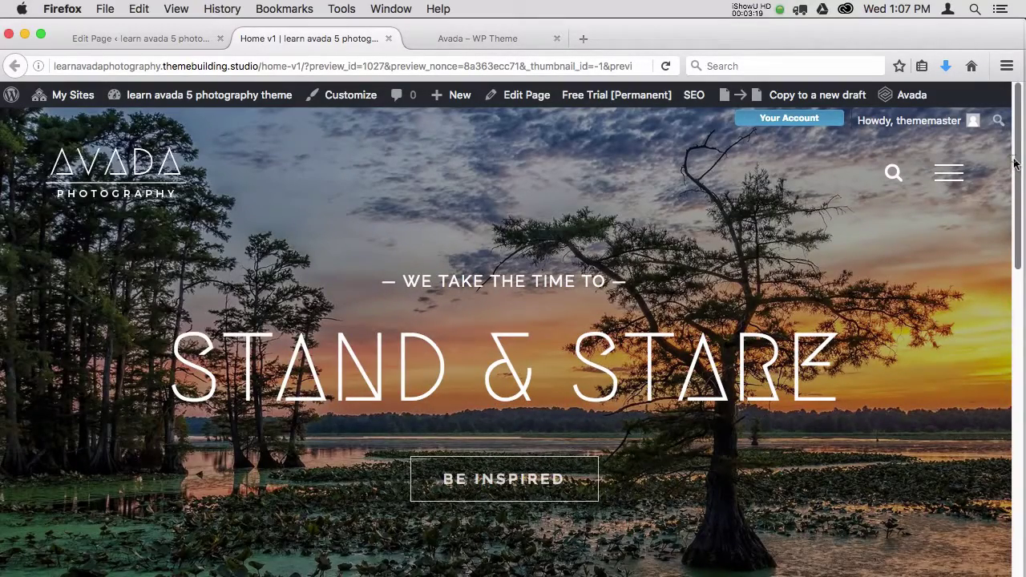
pyautogui.moveTo(1012, 163)
pyautogui.mouseDown()
pyautogui.moveTo(992, 441)
pyautogui.moveTo(998, 566)
pyautogui.moveTo(1012, 398)
pyautogui.moveTo(1009, 166)
pyautogui.mouseUp()
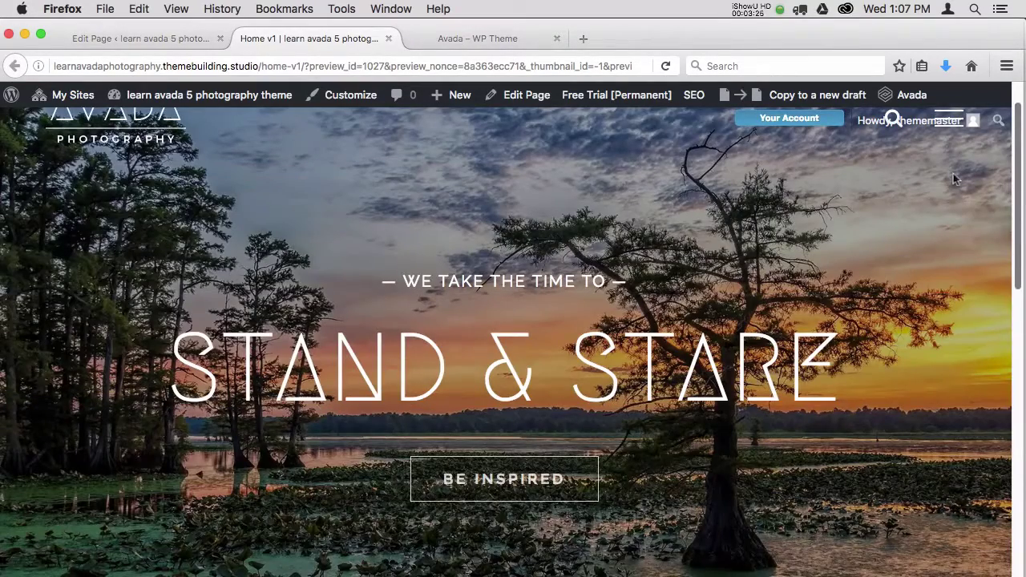
pyautogui.click(178, 39)
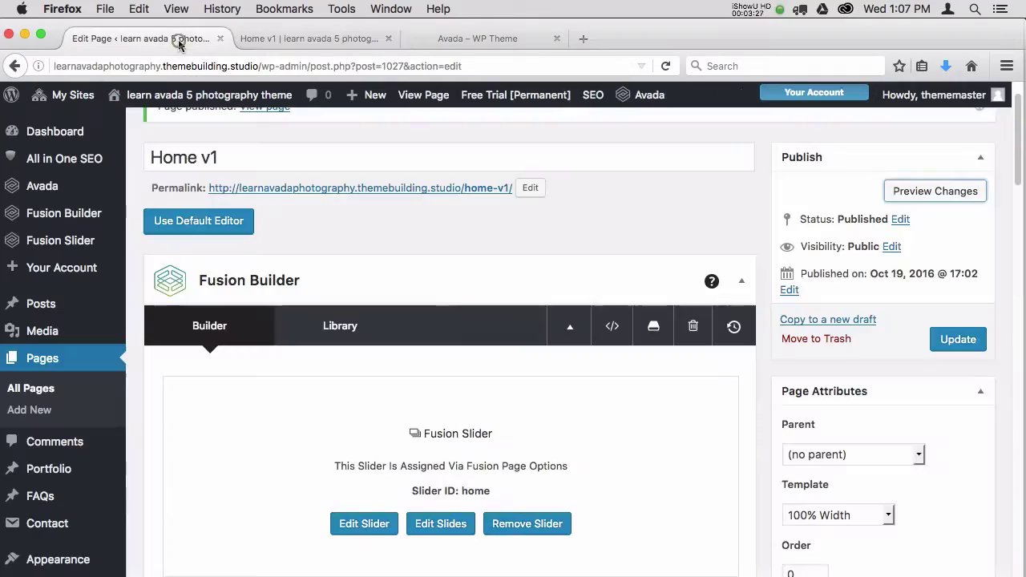
pyautogui.click(343, 40)
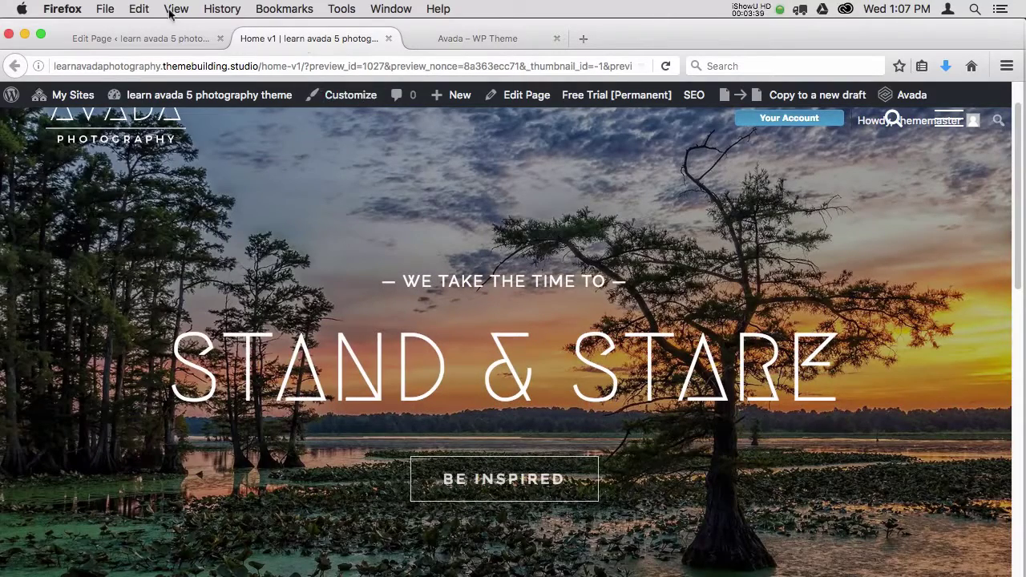
pyautogui.click(173, 40)
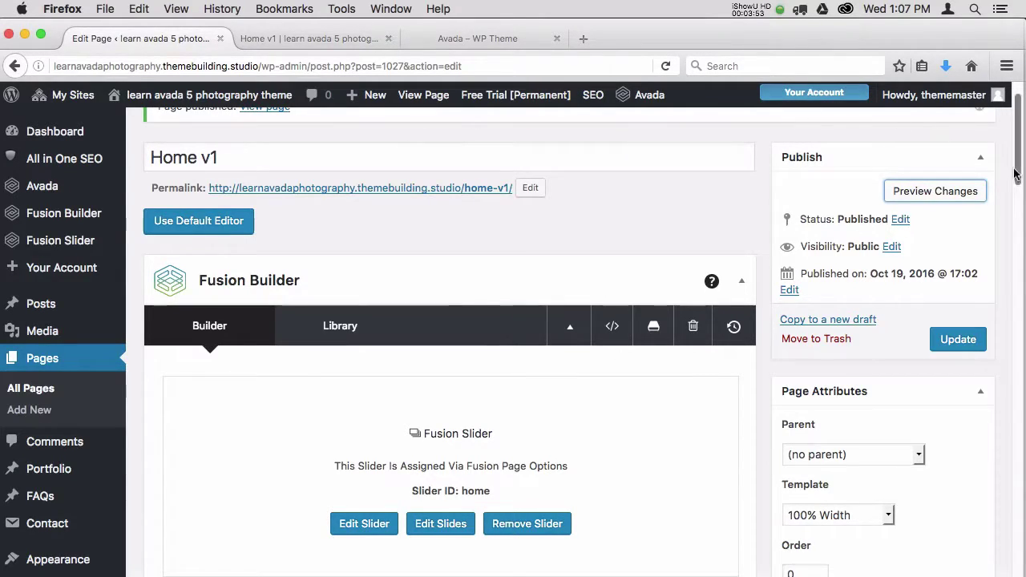
# Examine the Home v1 containers in Fusion Builder, from the slider to the Portfolio element, against the previewed page.
pyautogui.moveTo(1016, 175)
pyautogui.mouseDown()
pyautogui.moveTo(1016, 206)
pyautogui.moveTo(1014, 174)
pyautogui.mouseUp()
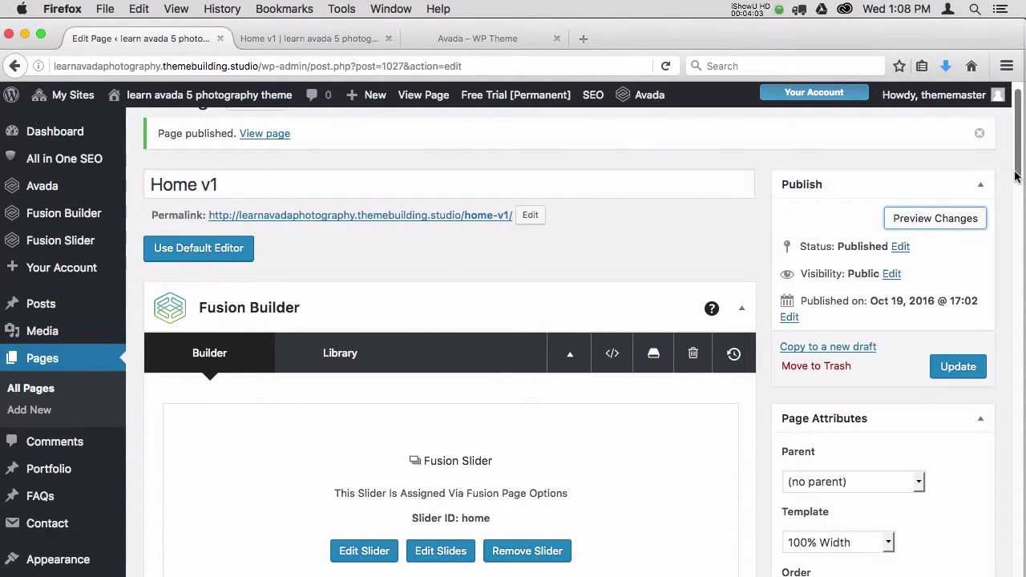
pyautogui.scroll(-3, 1016, 194)
pyautogui.moveTo(1016, 194); pyautogui.dragTo(1015, 231)
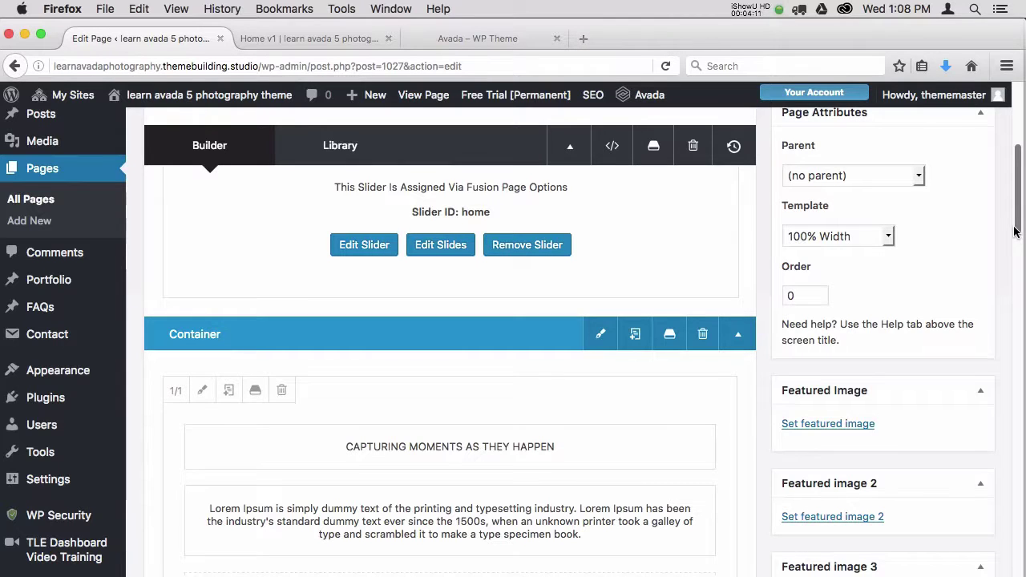
pyautogui.moveTo(1015, 232); pyautogui.dragTo(1009, 309)
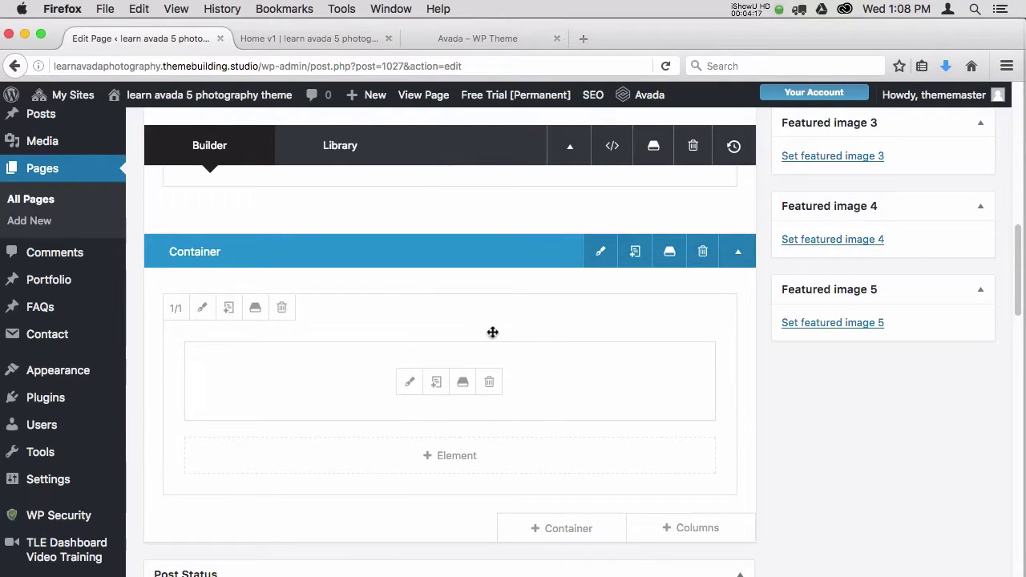
pyautogui.click(348, 40)
pyautogui.moveTo(1018, 244); pyautogui.dragTo(1020, 113)
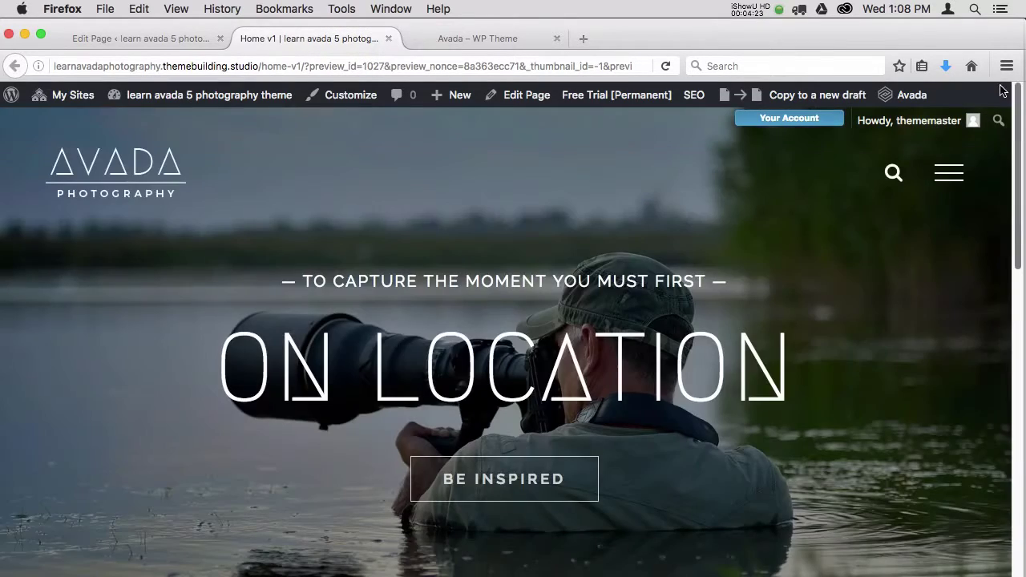
pyautogui.click(173, 40)
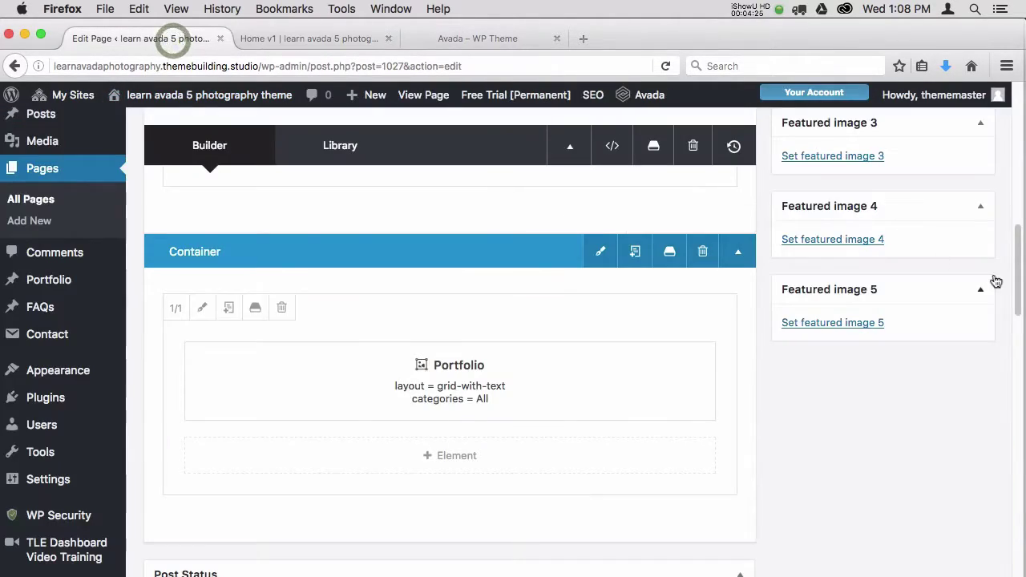
# Open the settings of the Portfolio element in the last container and review its General and Animation options.
pyautogui.moveTo(1017, 291)
pyautogui.mouseDown()
pyautogui.moveTo(1020, 353)
pyautogui.moveTo(1010, 287)
pyautogui.mouseUp()
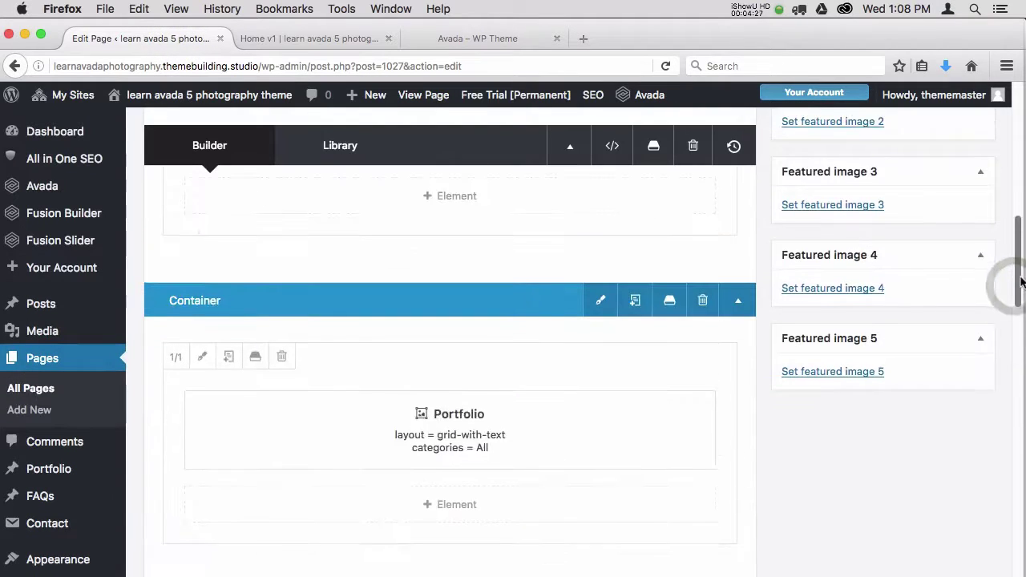
pyautogui.moveTo(500, 445)
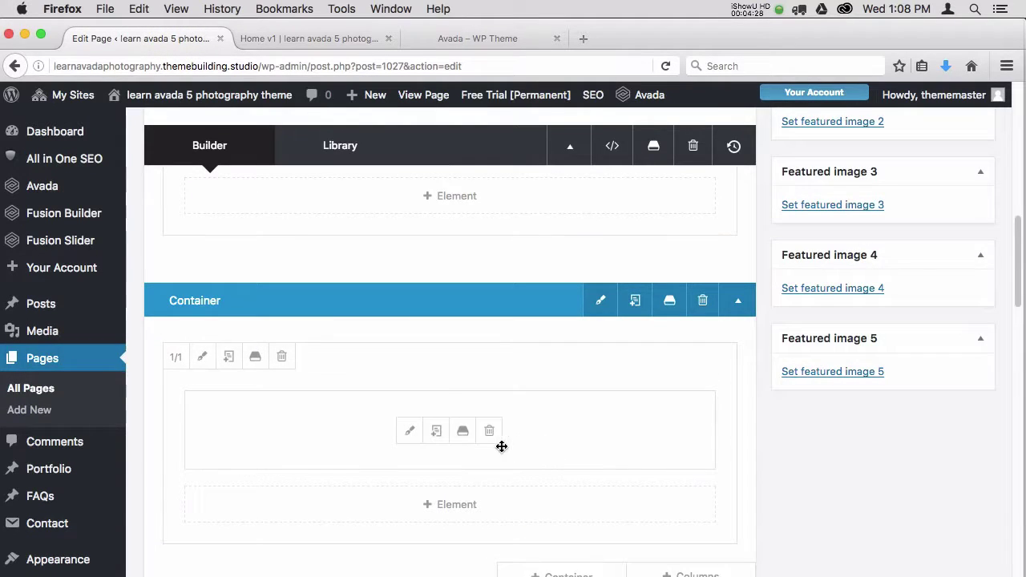
pyautogui.click(410, 433)
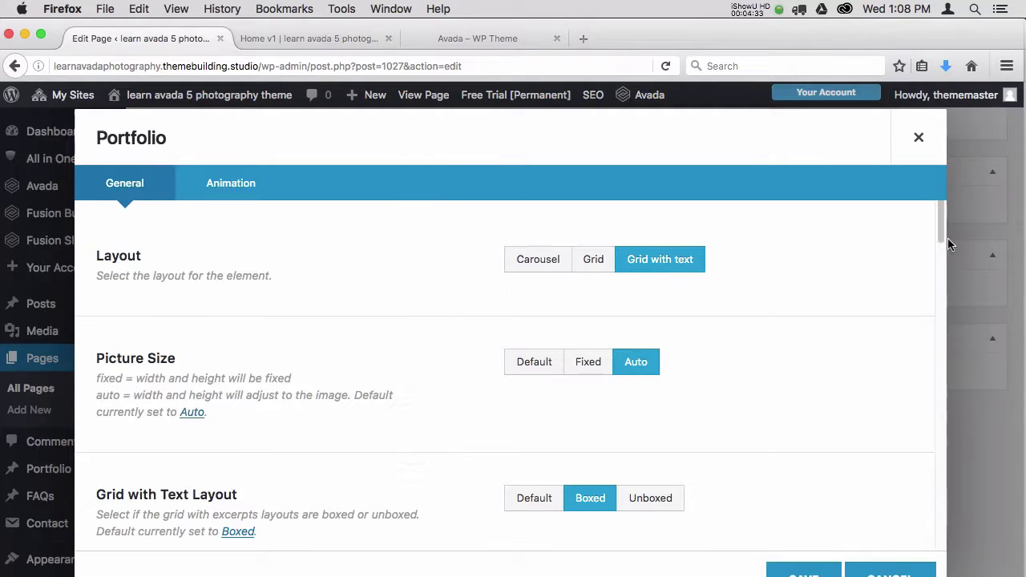
pyautogui.moveTo(943, 232); pyautogui.dragTo(942, 232)
pyautogui.moveTo(940, 228); pyautogui.dragTo(936, 277)
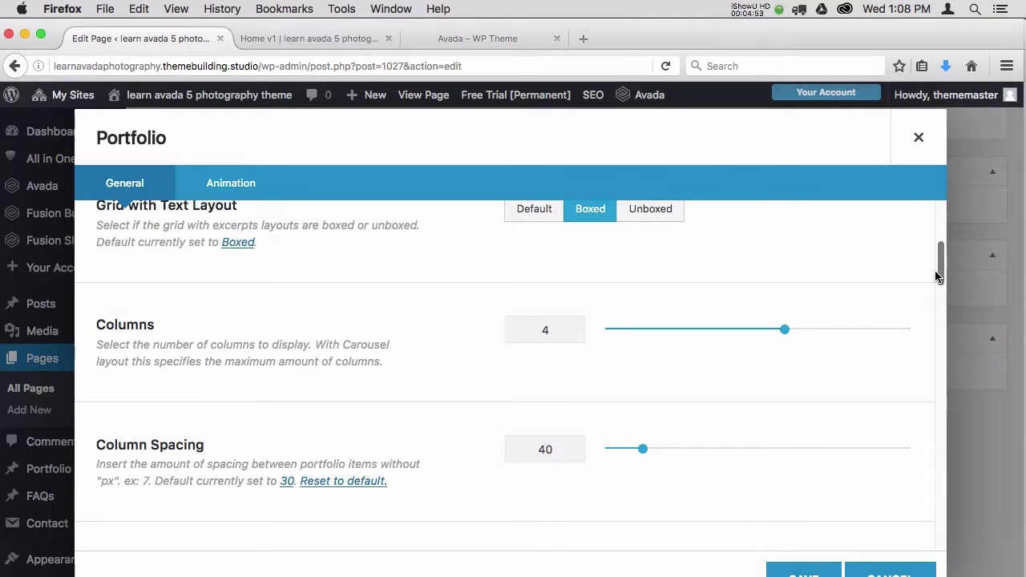
pyautogui.moveTo(939, 275); pyautogui.dragTo(919, 323)
pyautogui.click(235, 192)
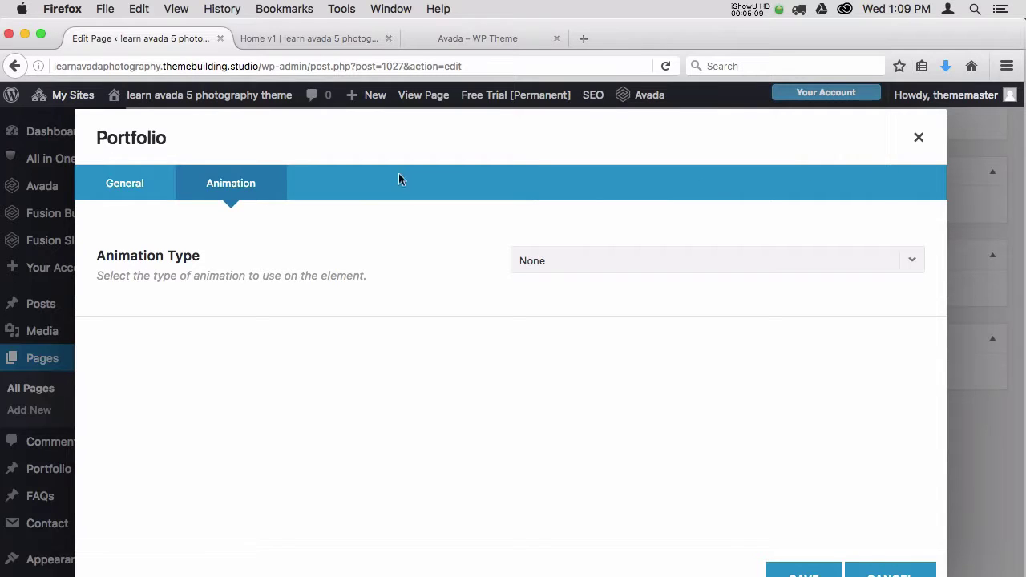
# Check which categories the Portfolio element can be limited to, and close its settings without saving.
pyautogui.click(141, 187)
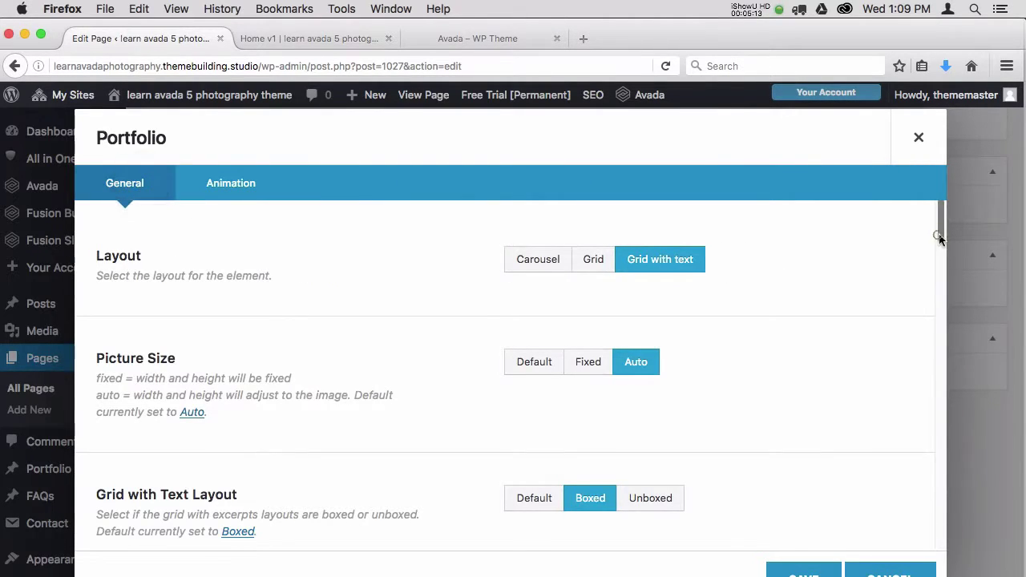
pyautogui.moveTo(940, 238); pyautogui.dragTo(942, 403)
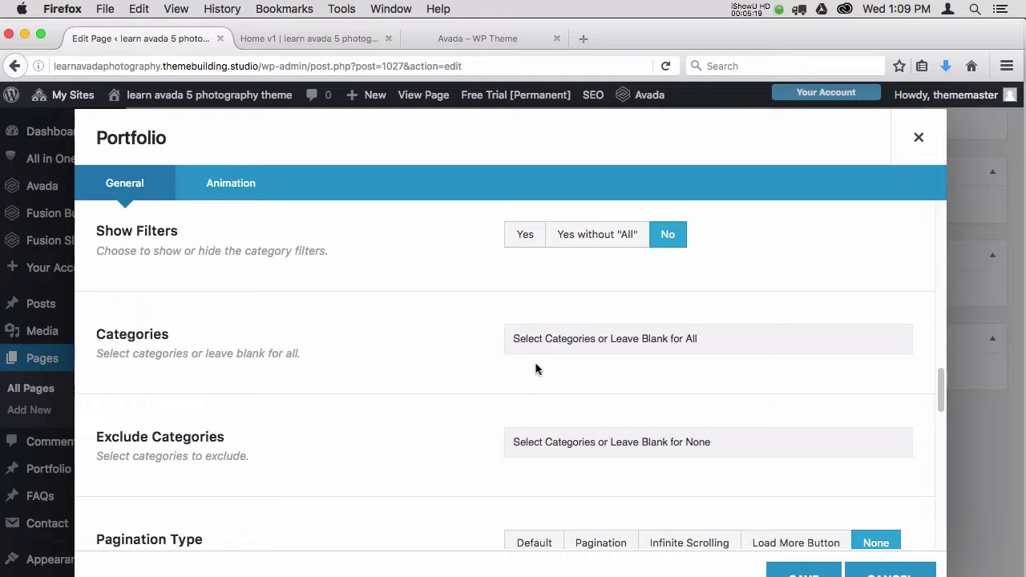
pyautogui.click(596, 338)
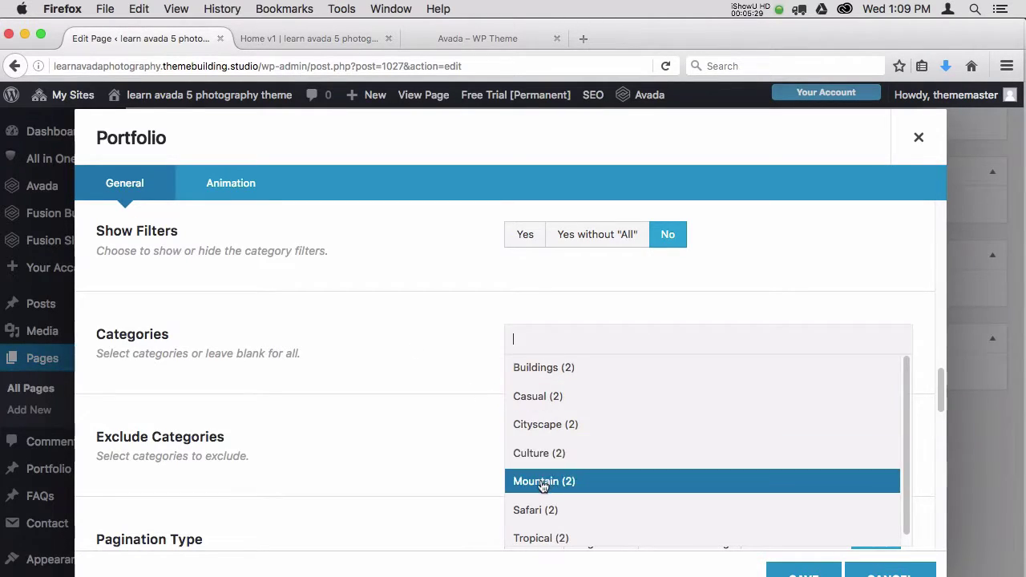
pyautogui.click(438, 350)
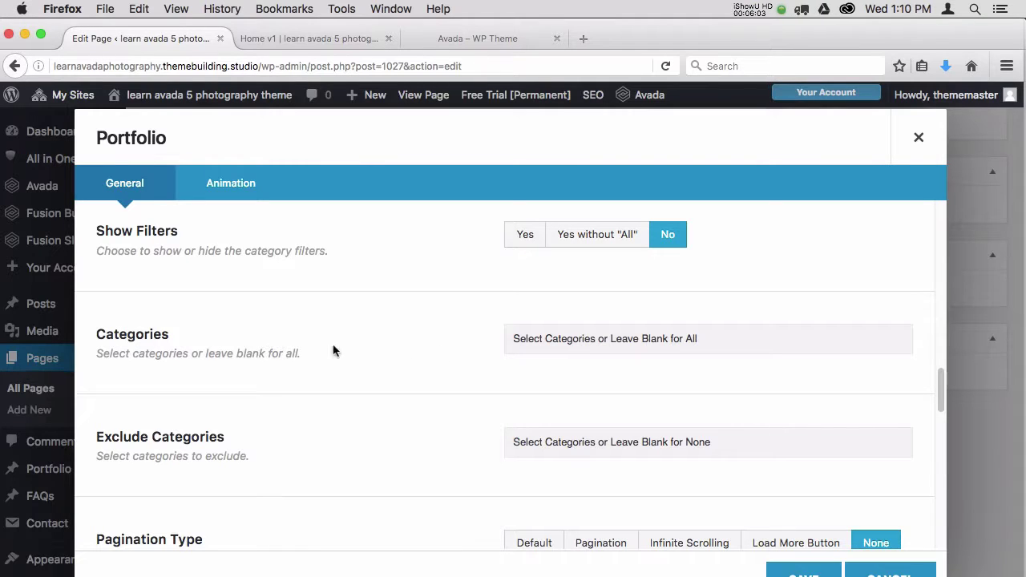
pyautogui.click(864, 574)
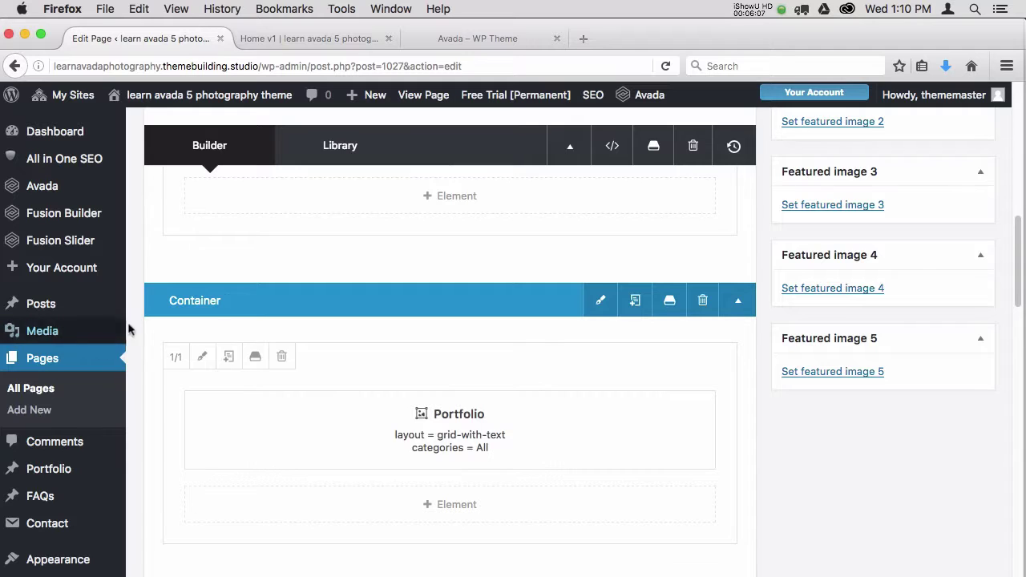
# Open the Portfolio items list in a separate tab and compare its entries with the portfolio grid on the previewed page.
pyautogui.moveTo(1017, 240)
pyautogui.mouseDown()
pyautogui.moveTo(1017, 218)
pyautogui.moveTo(1014, 238)
pyautogui.mouseUp()
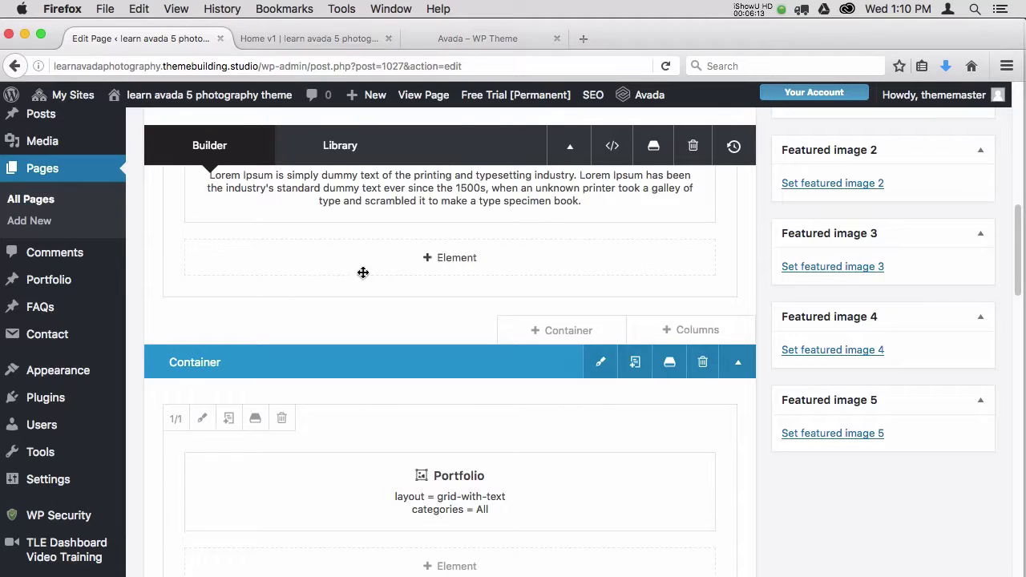
pyautogui.moveTo(63, 285)
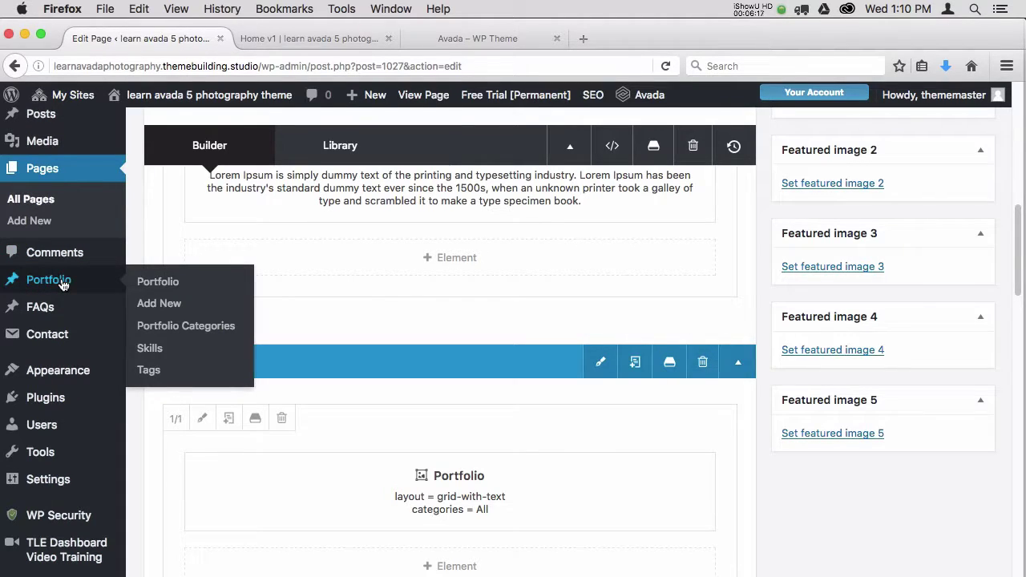
pyautogui.rightClick(146, 282)
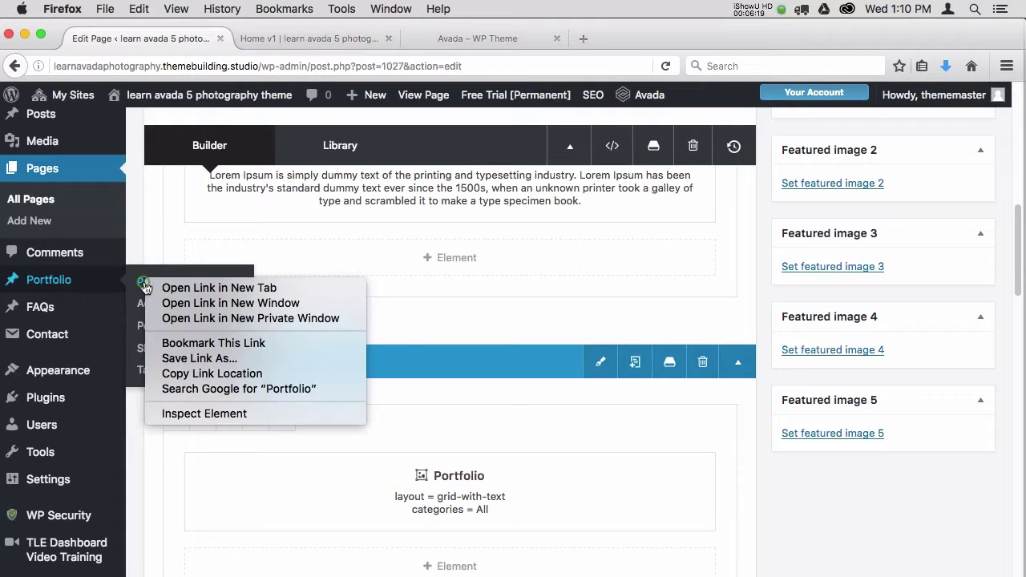
pyautogui.click(202, 294)
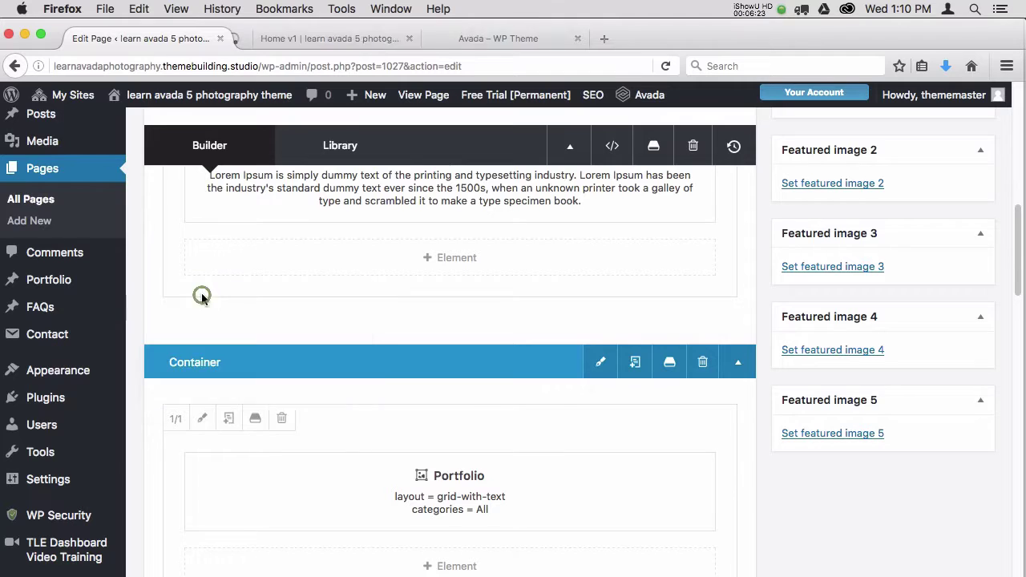
pyautogui.click(337, 40)
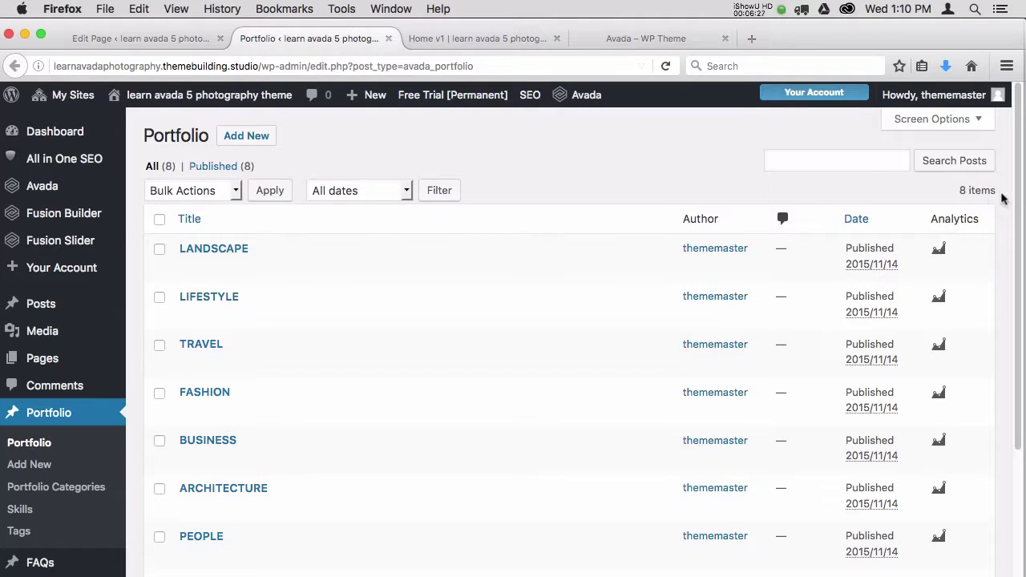
pyautogui.moveTo(1014, 196); pyautogui.dragTo(1017, 244)
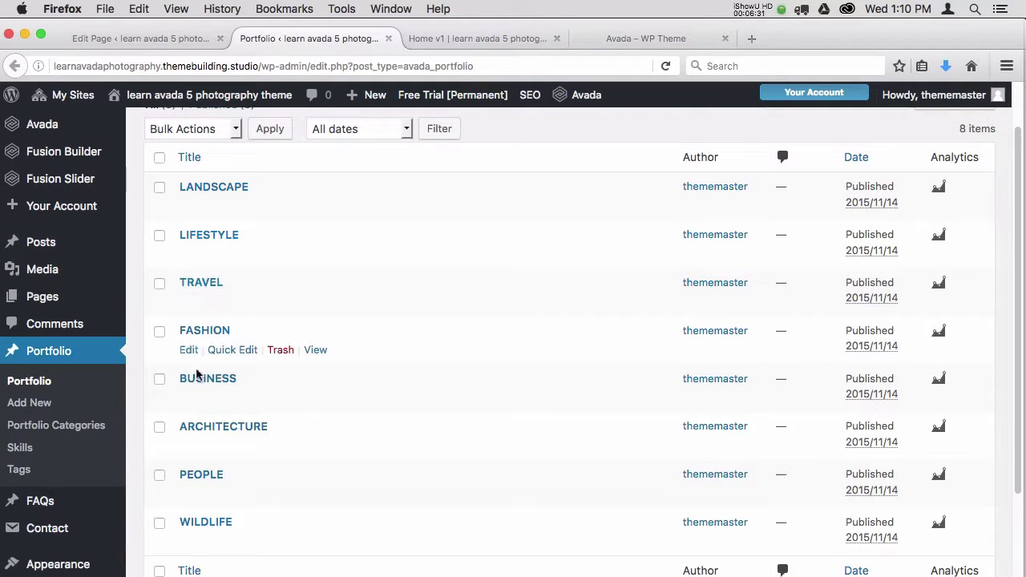
pyautogui.click(486, 39)
pyautogui.moveTo(1019, 226); pyautogui.dragTo(1020, 495)
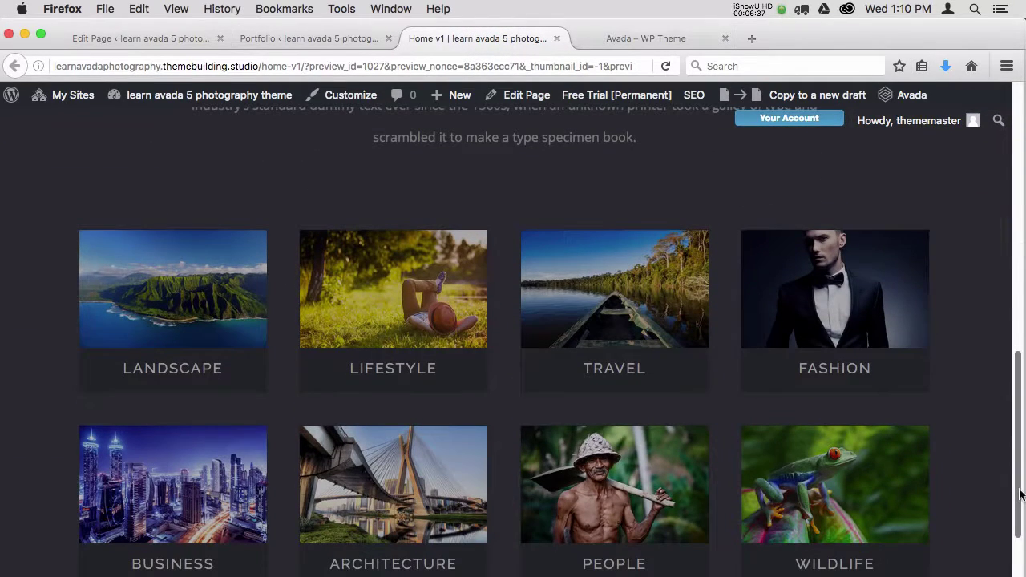
# Compare the previewed Home v1 sections with the Portfolio items list and the text and Portfolio containers in Fusion Builder.
pyautogui.scroll(15, 1020, 494)
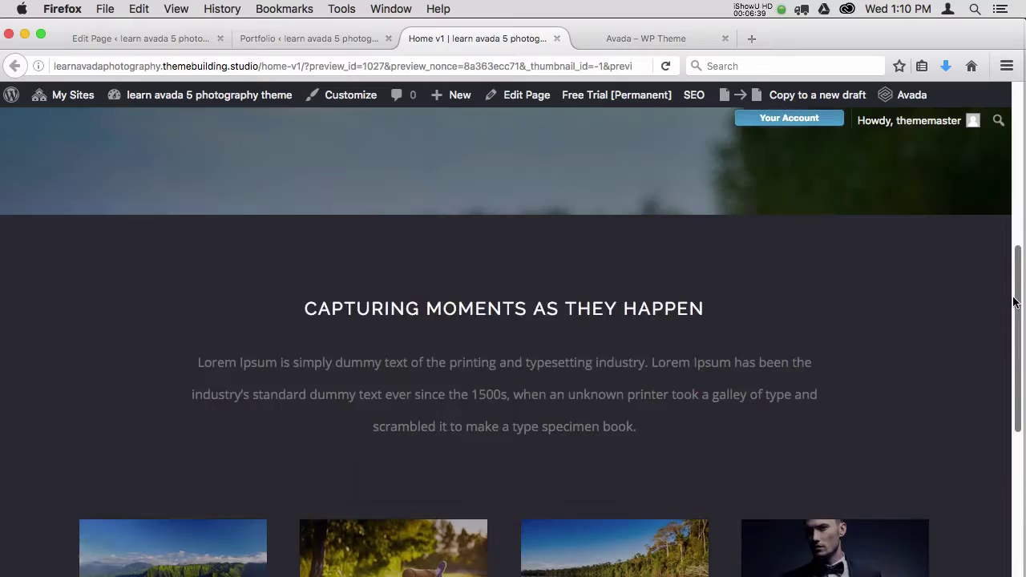
pyautogui.click(301, 41)
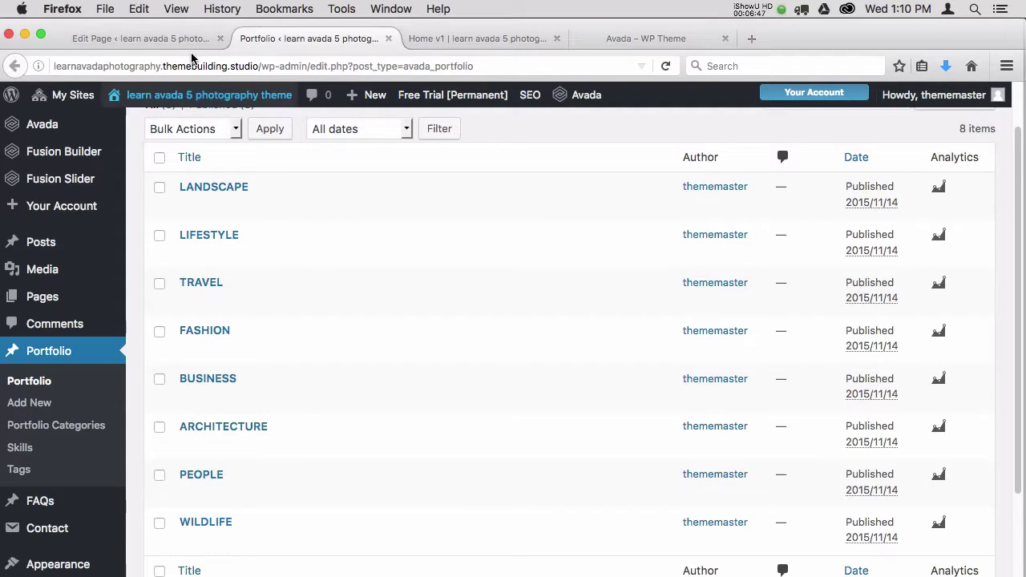
pyautogui.click(189, 39)
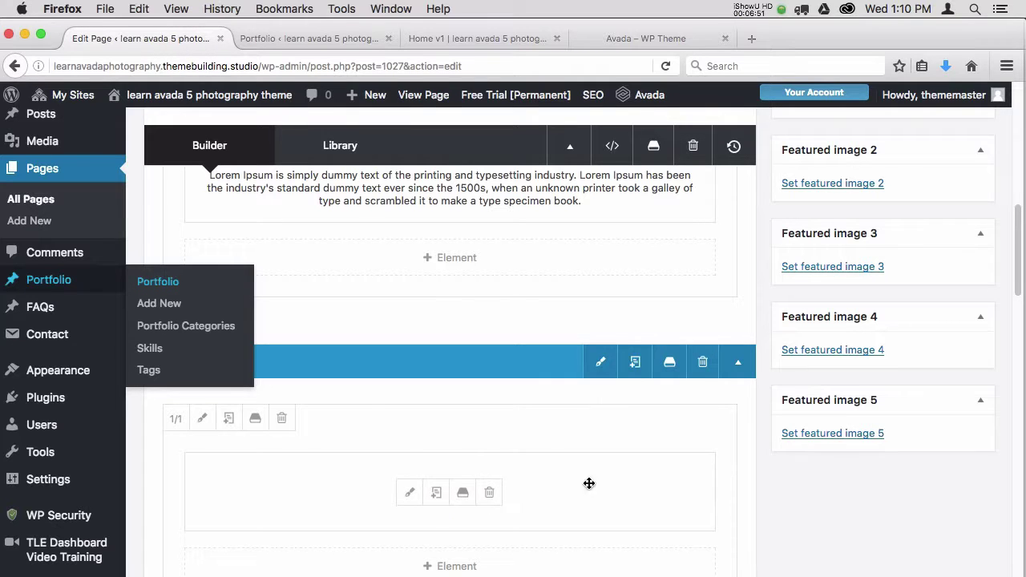
pyautogui.moveTo(1020, 237); pyautogui.dragTo(1020, 222)
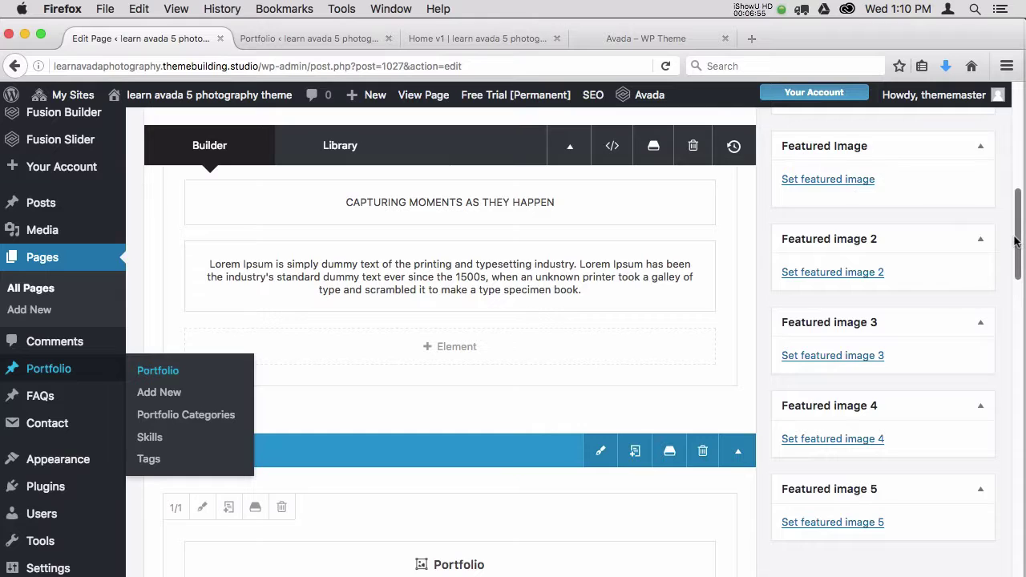
pyautogui.moveTo(1021, 245); pyautogui.dragTo(1014, 272)
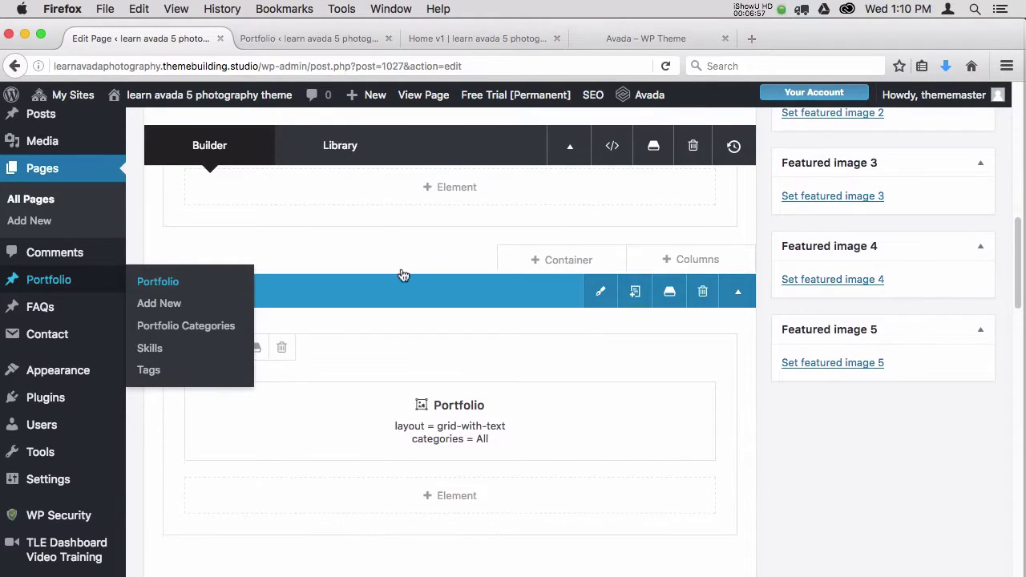
pyautogui.click(374, 243)
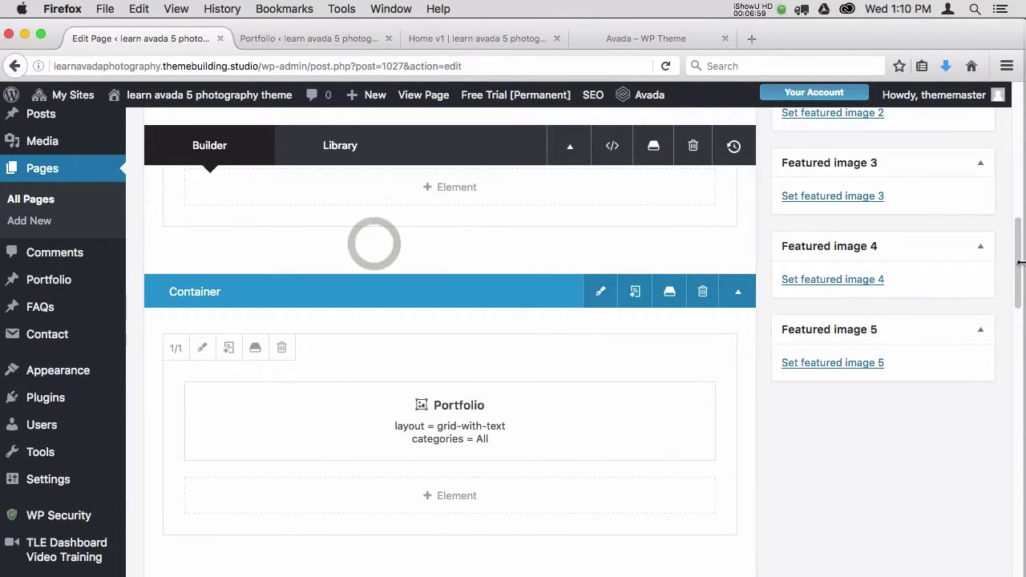
pyautogui.moveTo(1020, 264); pyautogui.dragTo(1017, 232)
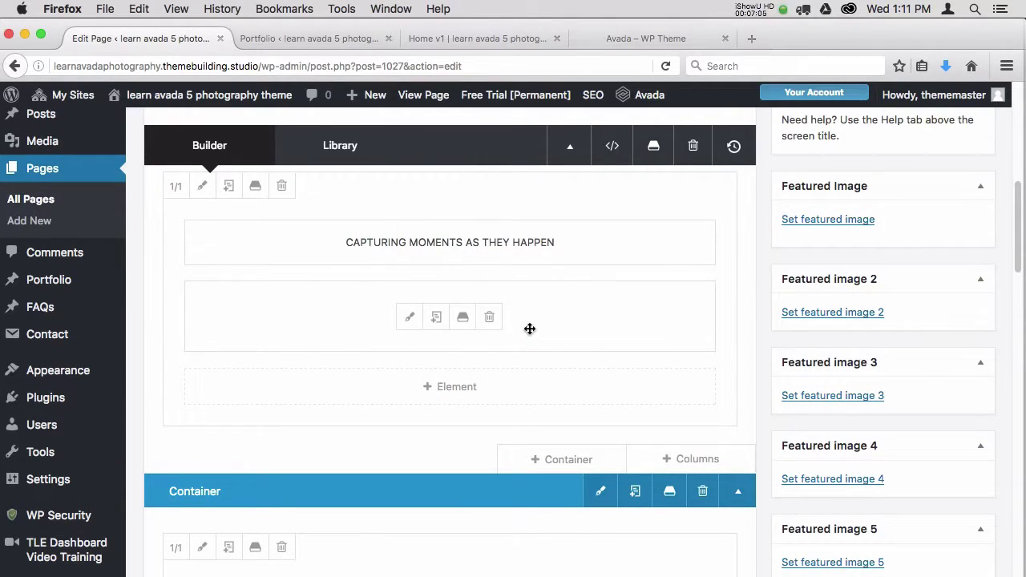
# Examine how the title and text block elements in Fusion Builder correspond to the "Capturing Moments As They Happen" section of the previewed page.
pyautogui.click(336, 40)
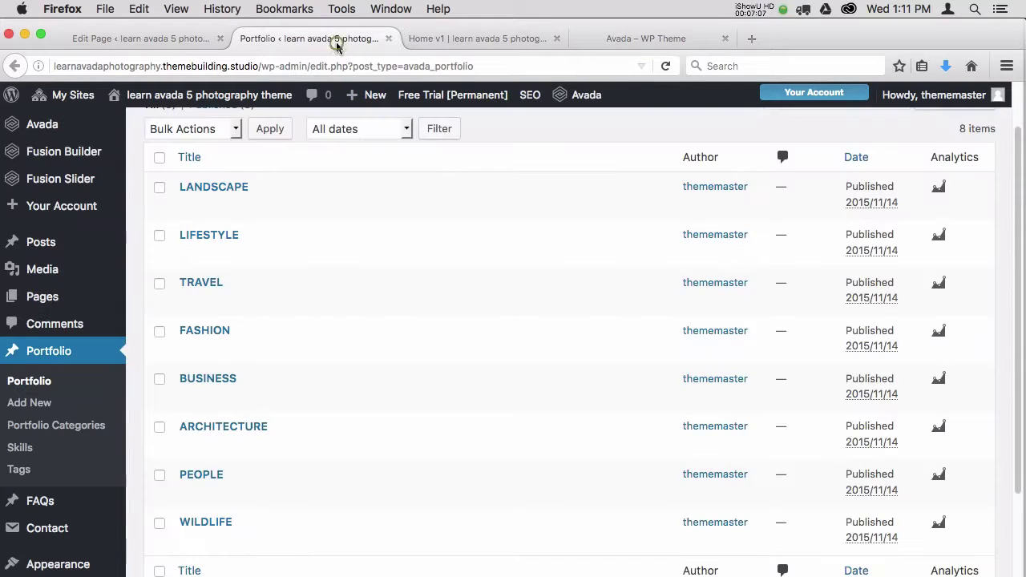
pyautogui.click(465, 39)
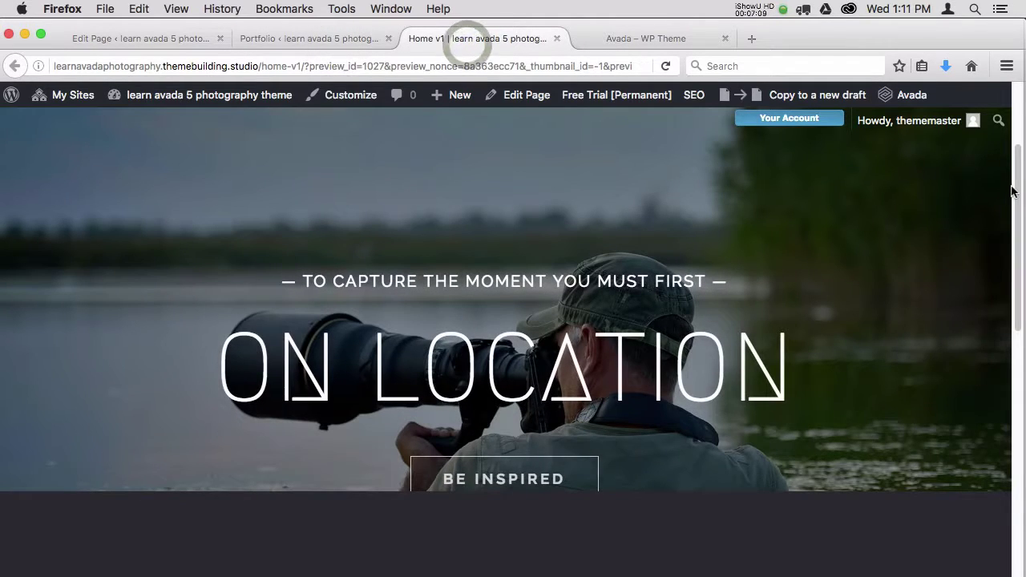
pyautogui.scroll(-3, 1016, 229)
pyautogui.scroll(2, 1012, 186)
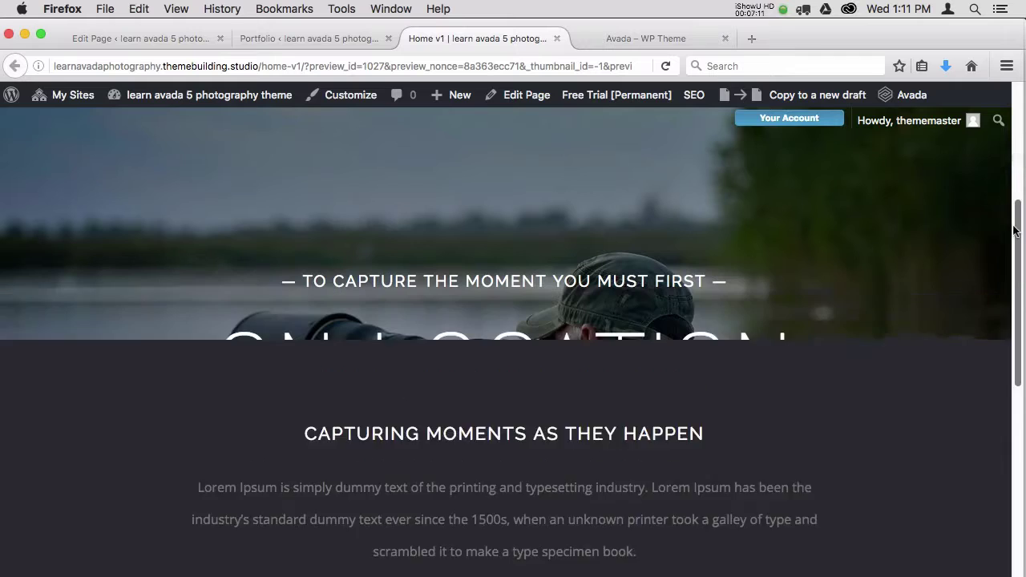
pyautogui.click(188, 39)
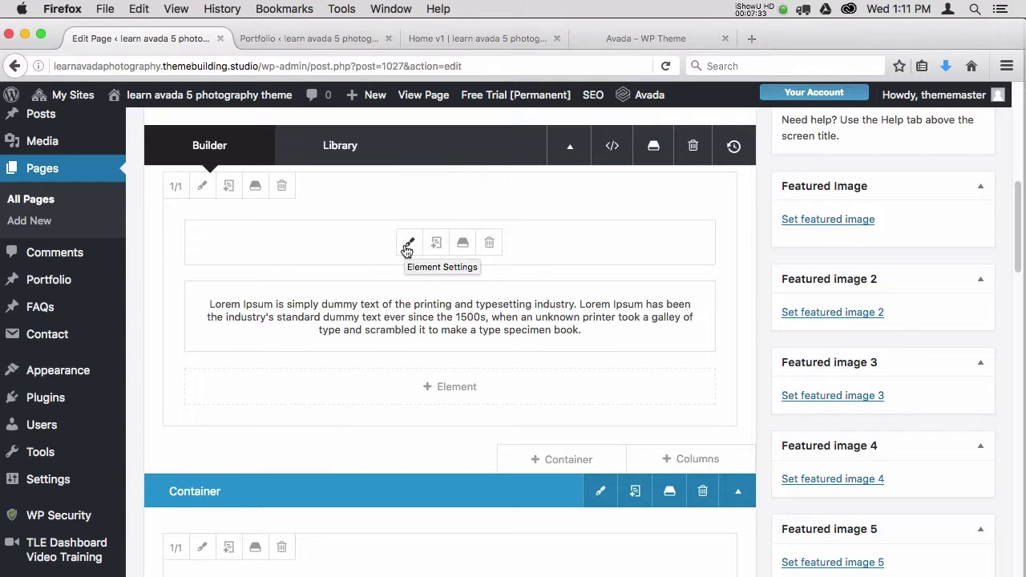
pyautogui.click(343, 40)
pyautogui.click(481, 37)
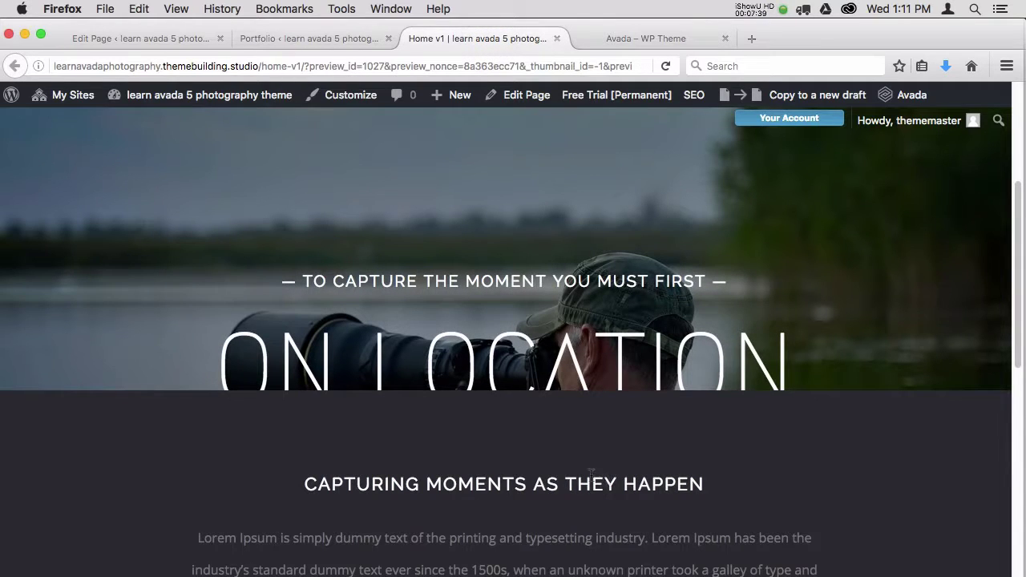
pyautogui.click(294, 41)
pyautogui.click(160, 39)
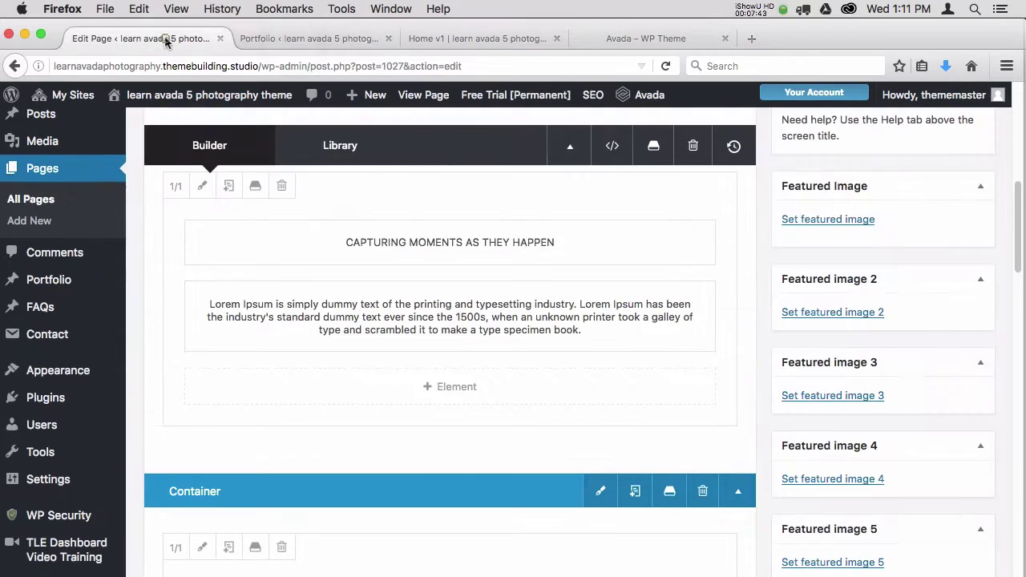
# Clone the Lorem Ipsum text block and replace the copy's content with "My Oct 20116 Recent Pics".
pyautogui.click(437, 317)
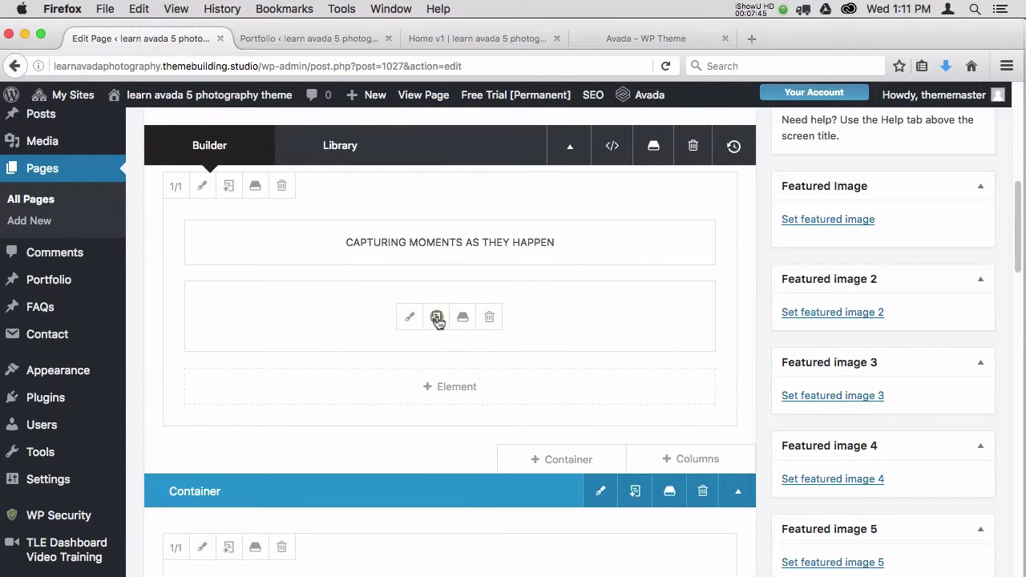
pyautogui.click(410, 403)
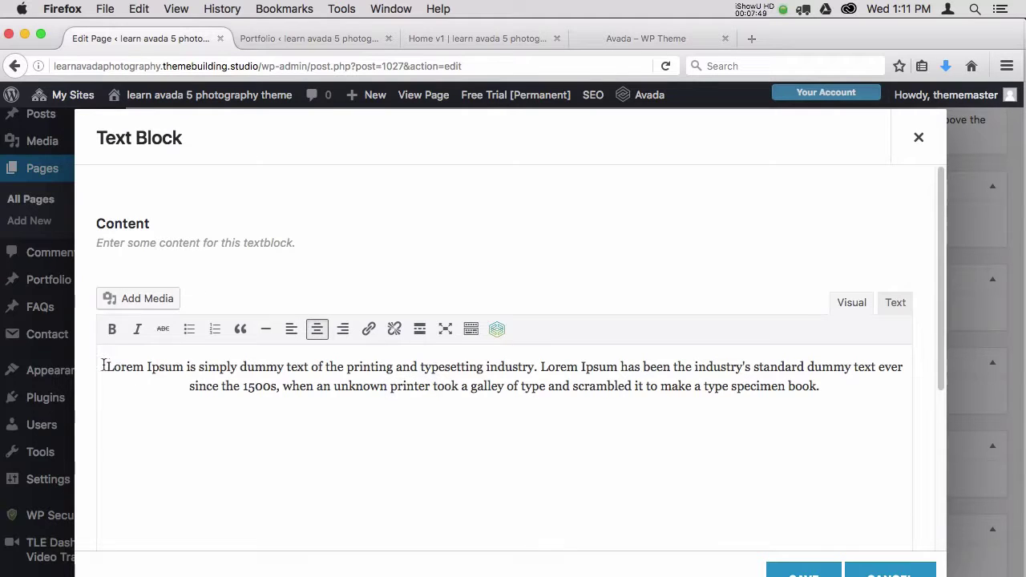
pyautogui.moveTo(105, 367); pyautogui.dragTo(861, 405)
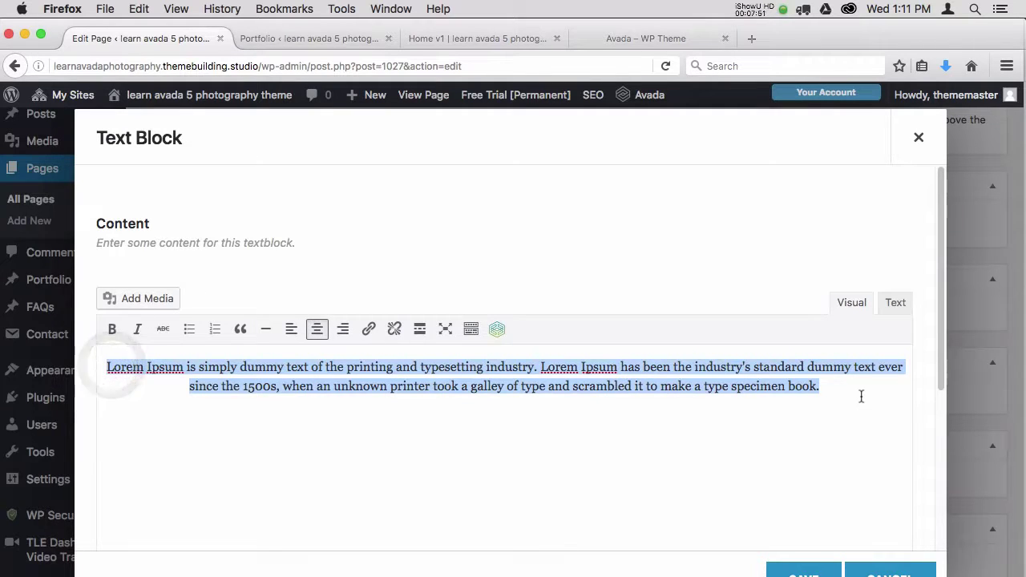
pyautogui.write('My Nr')
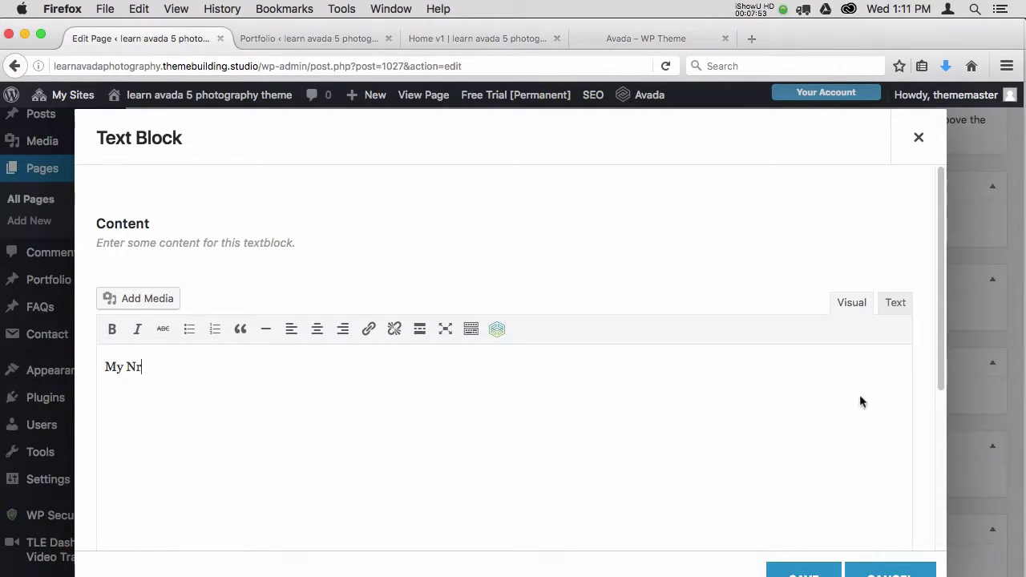
pyautogui.press('BackSpace')
pyautogui.press('BackSpace')
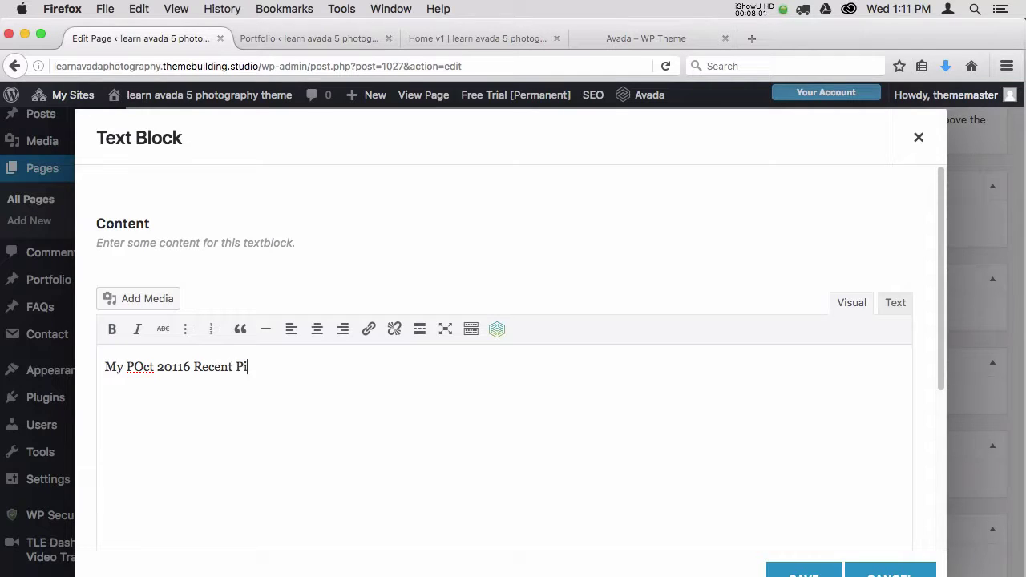
pyautogui.click(133, 367)
pyautogui.press('BackSpace')
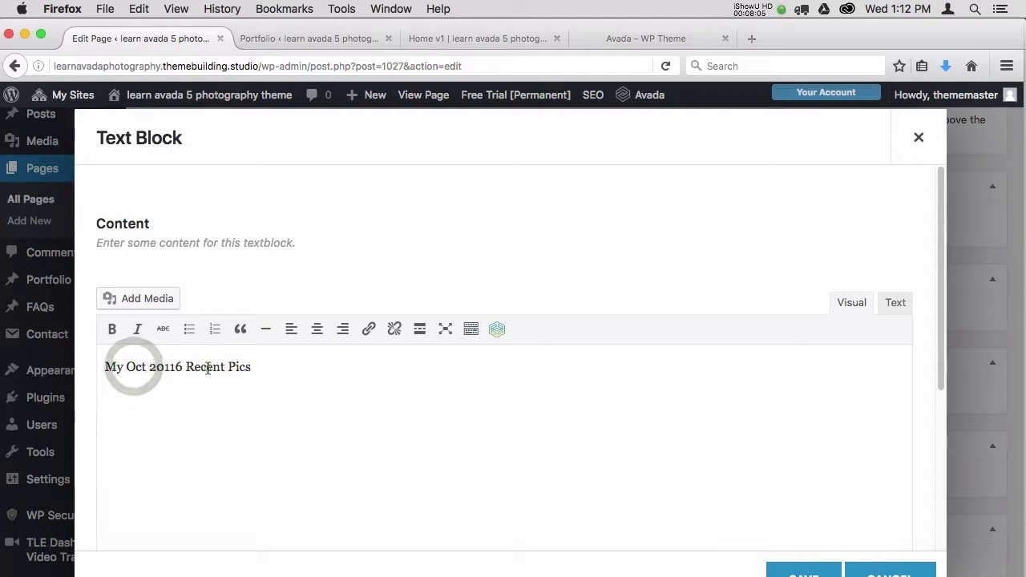
pyautogui.click(206, 367)
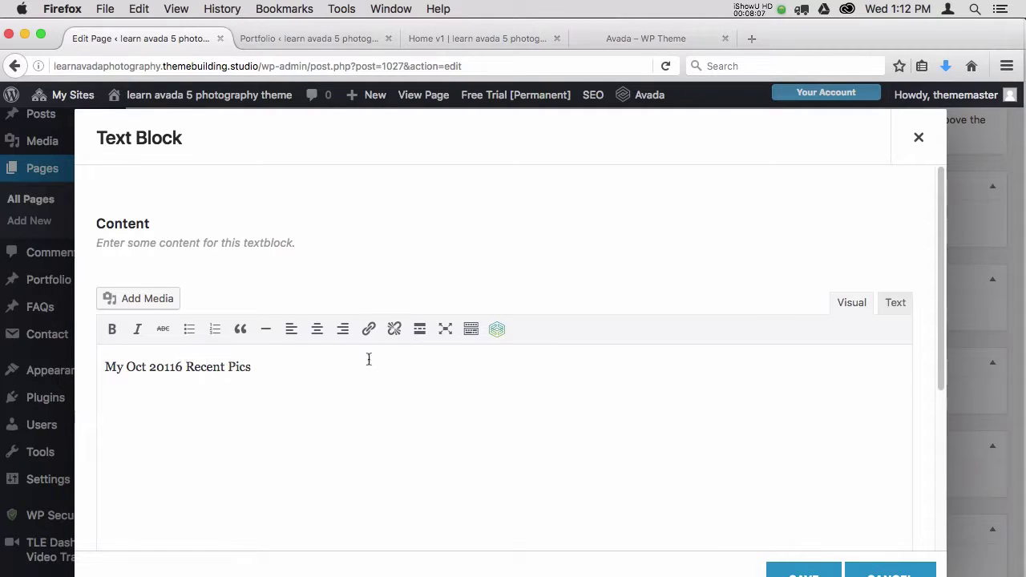
# Format the "My Oct 20116 Recent Pics" text as Heading 1 and save the text block.
pyautogui.click(472, 331)
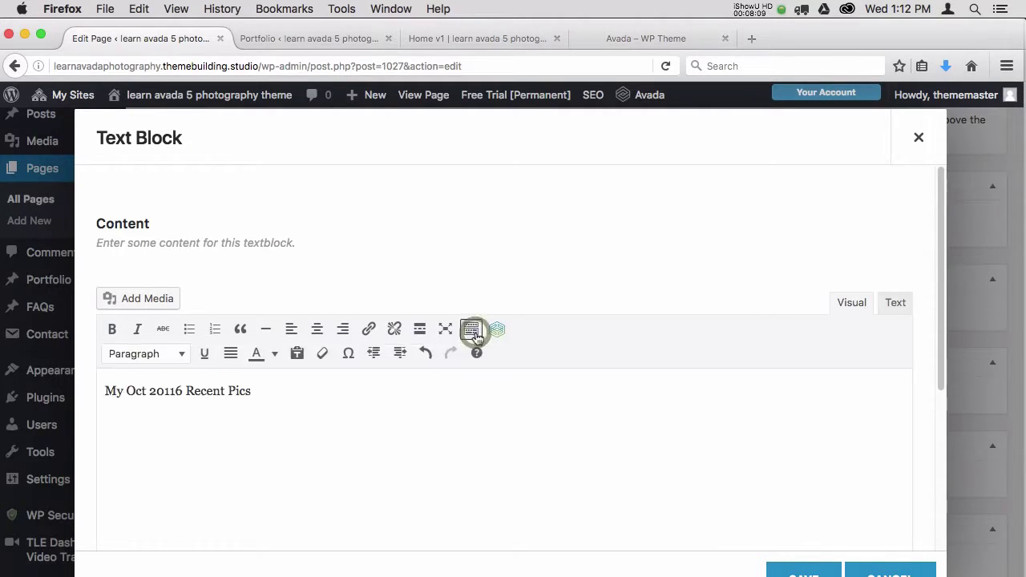
pyautogui.click(224, 390)
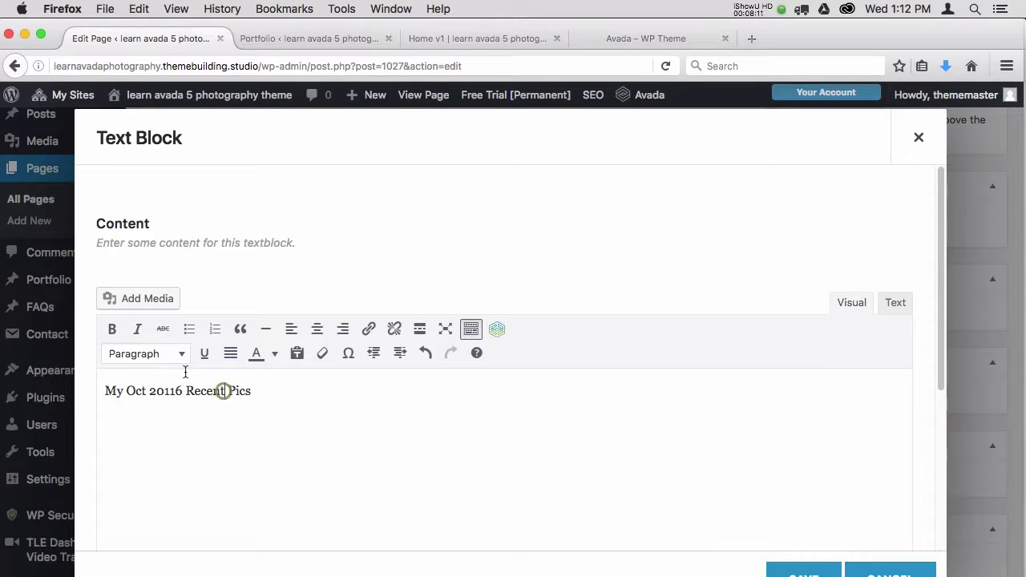
pyautogui.click(183, 361)
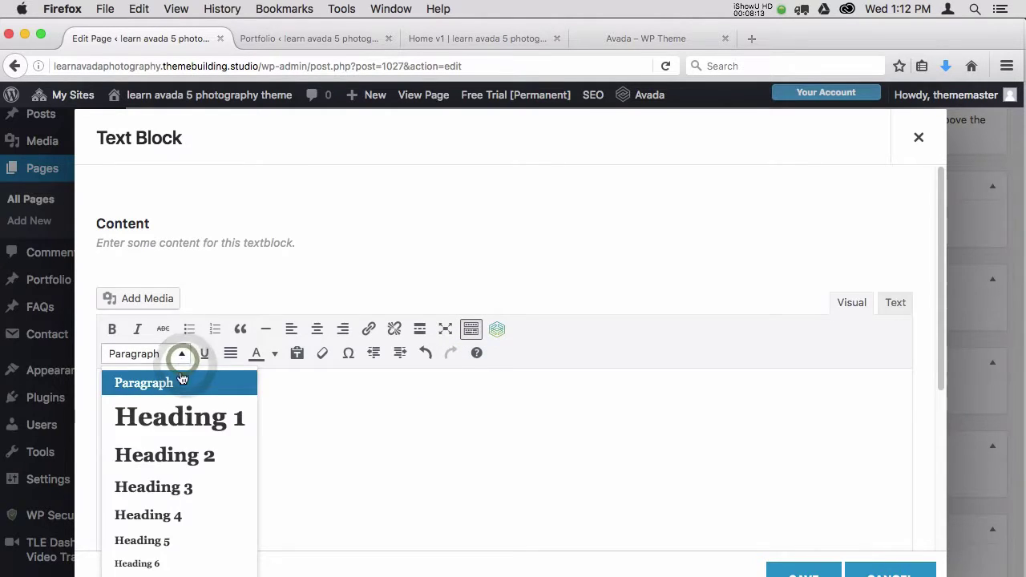
pyautogui.click(179, 415)
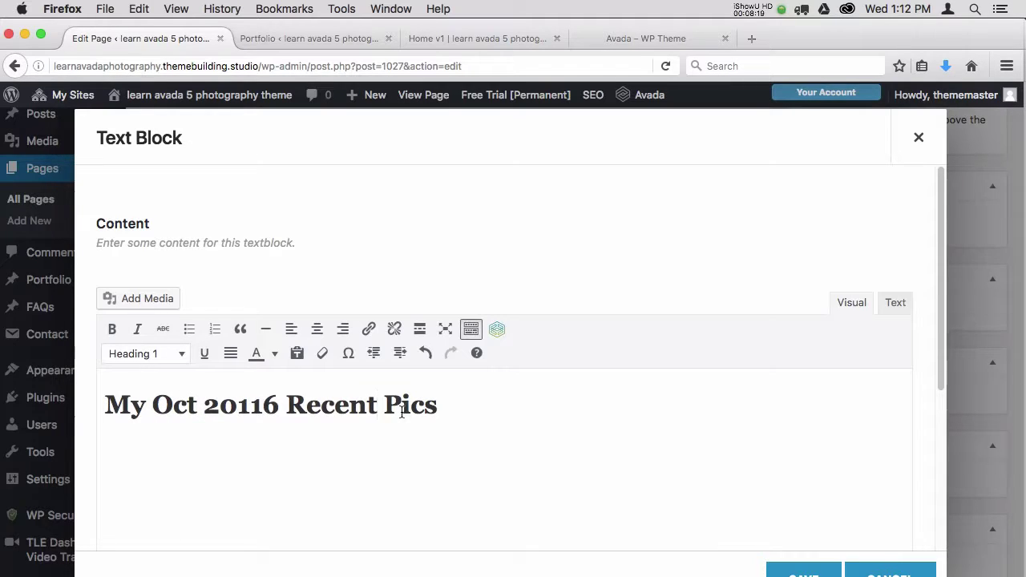
pyautogui.click(798, 572)
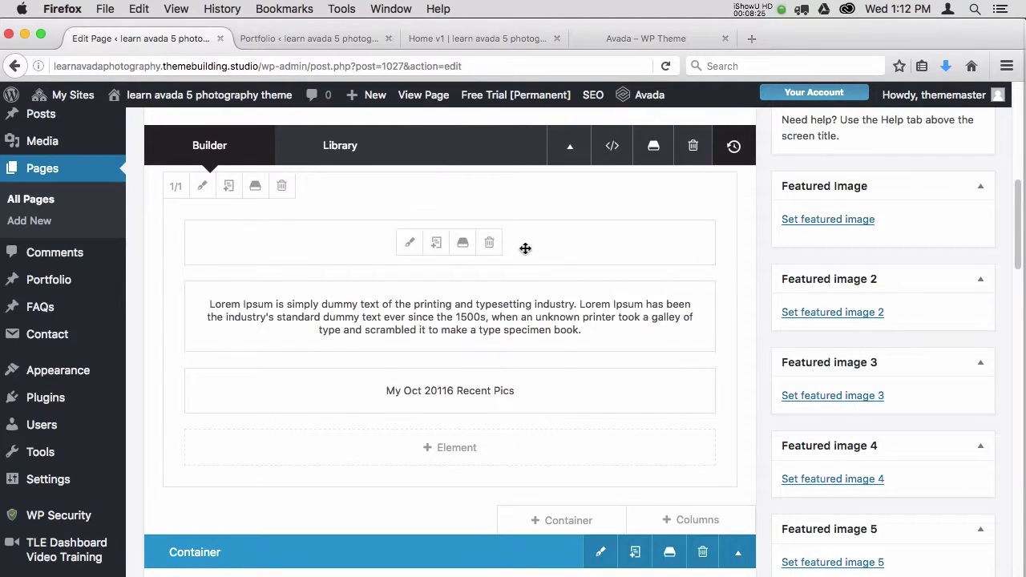
# Update the Home v1 page and open a fresh preview to check the added heading above the portfolio grid.
pyautogui.moveTo(1017, 237); pyautogui.dragTo(1017, 178)
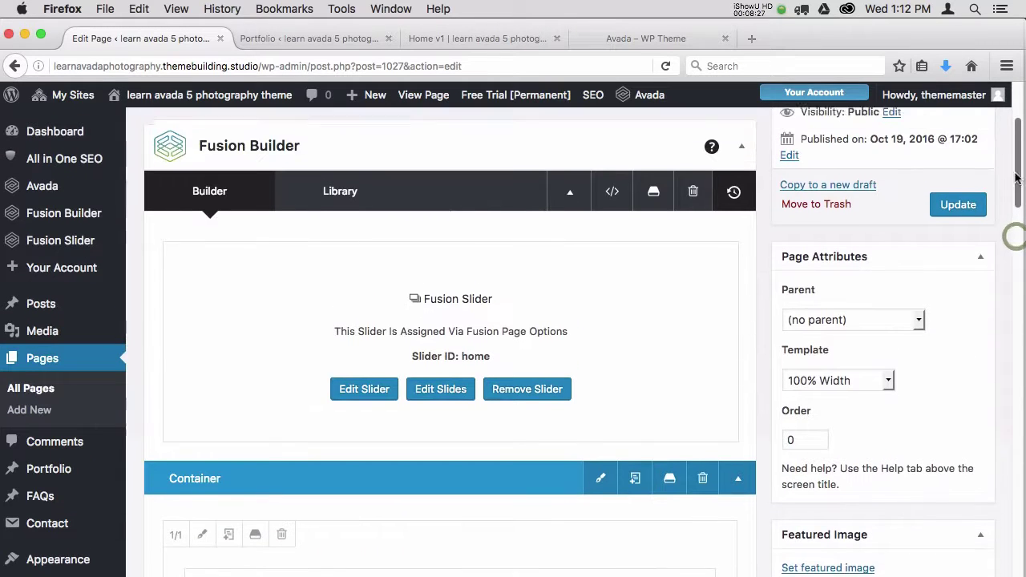
pyautogui.click(962, 208)
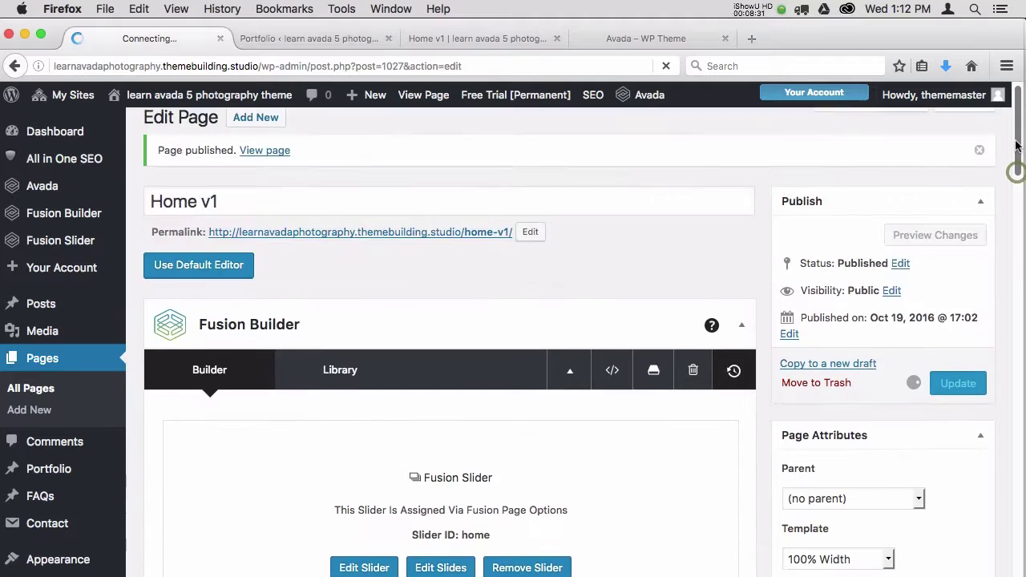
pyautogui.click(476, 37)
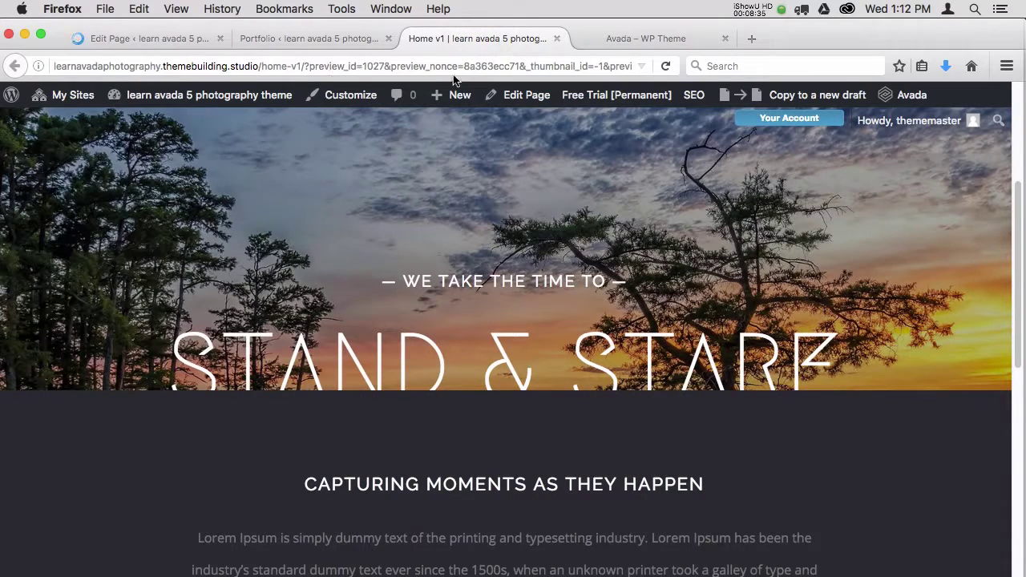
pyautogui.click(557, 39)
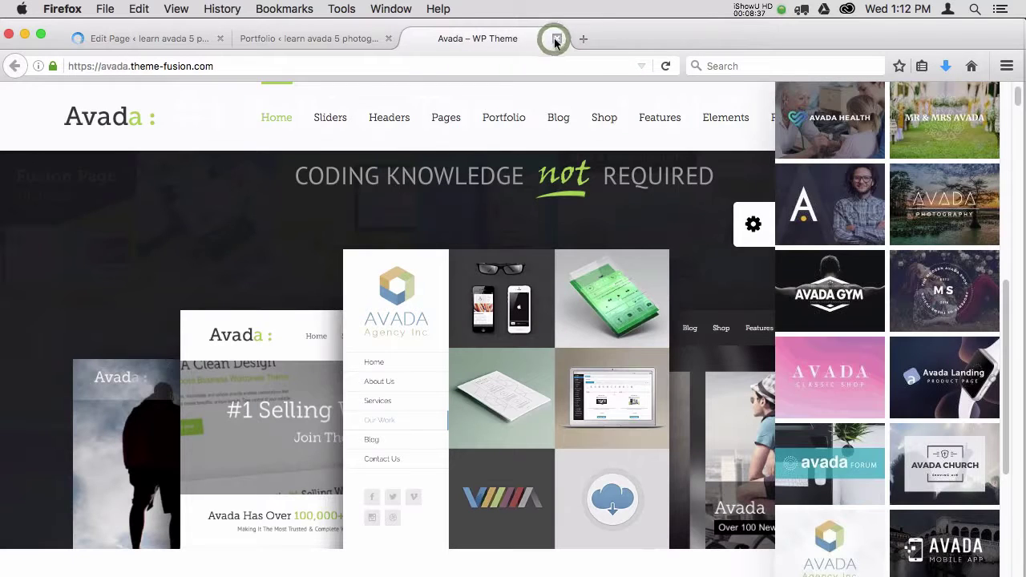
pyautogui.click(149, 38)
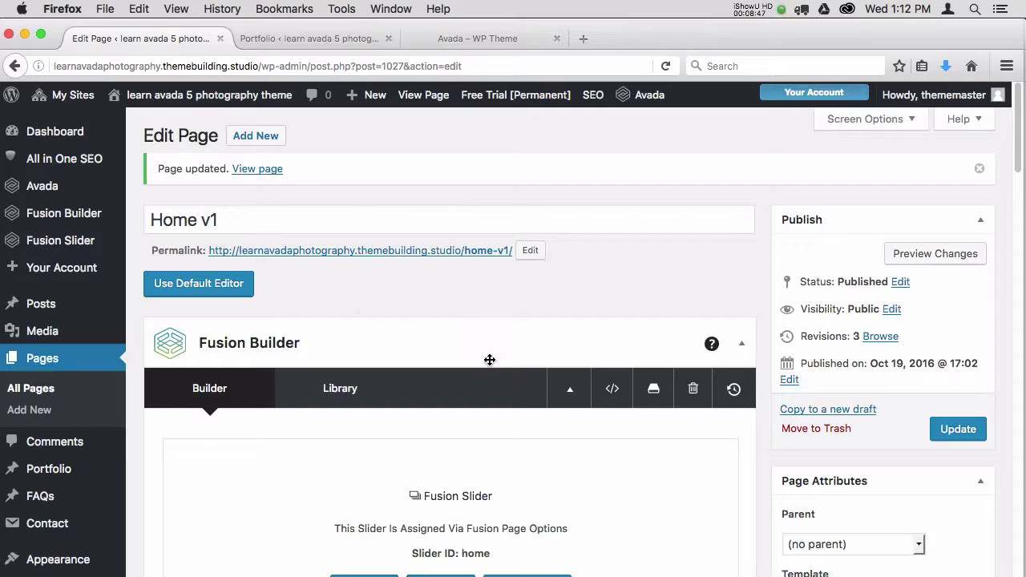
pyautogui.click(930, 255)
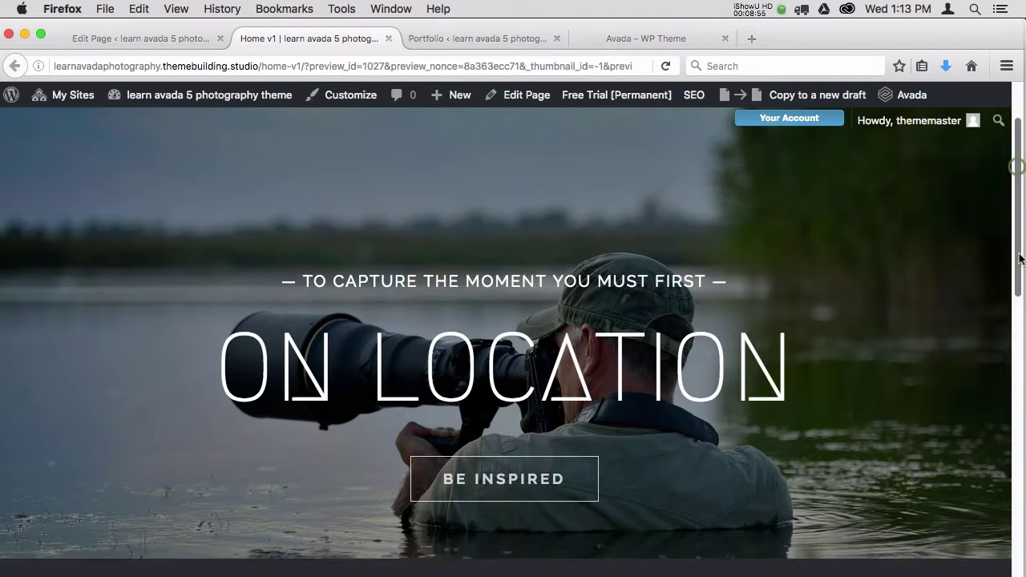
pyautogui.moveTo(1020, 167); pyautogui.dragTo(1024, 354)
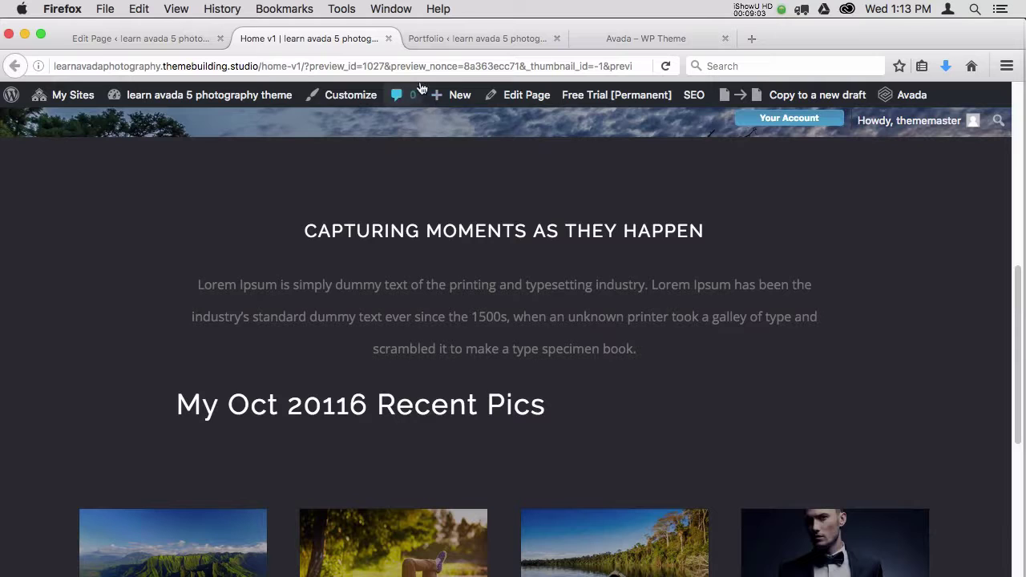
# Close the preview, delete the "My Oct 20116 Recent Pics" text block from the container, and update the page.
pyautogui.click(388, 37)
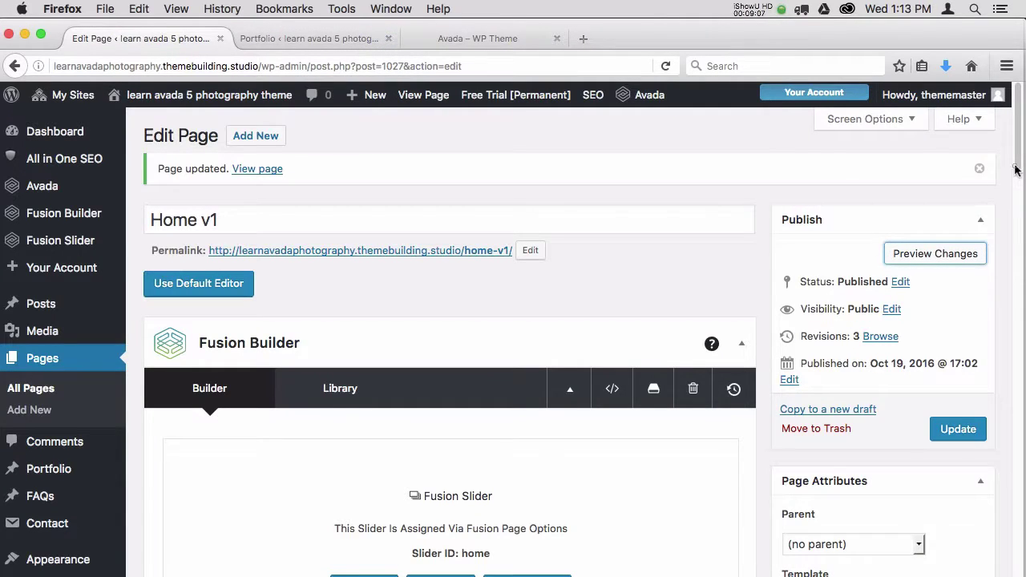
pyautogui.moveTo(1015, 169); pyautogui.dragTo(1015, 248)
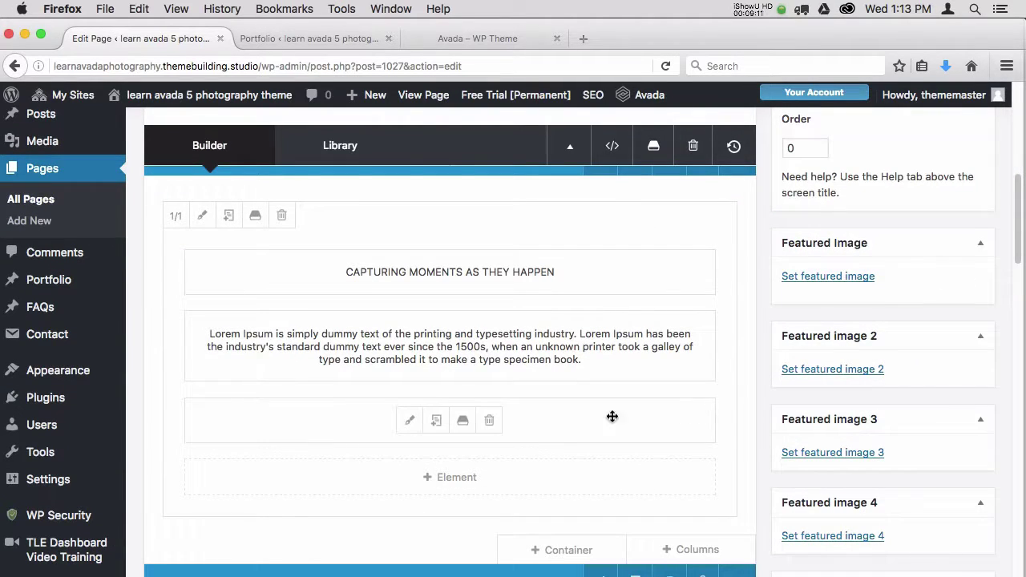
pyautogui.click(490, 423)
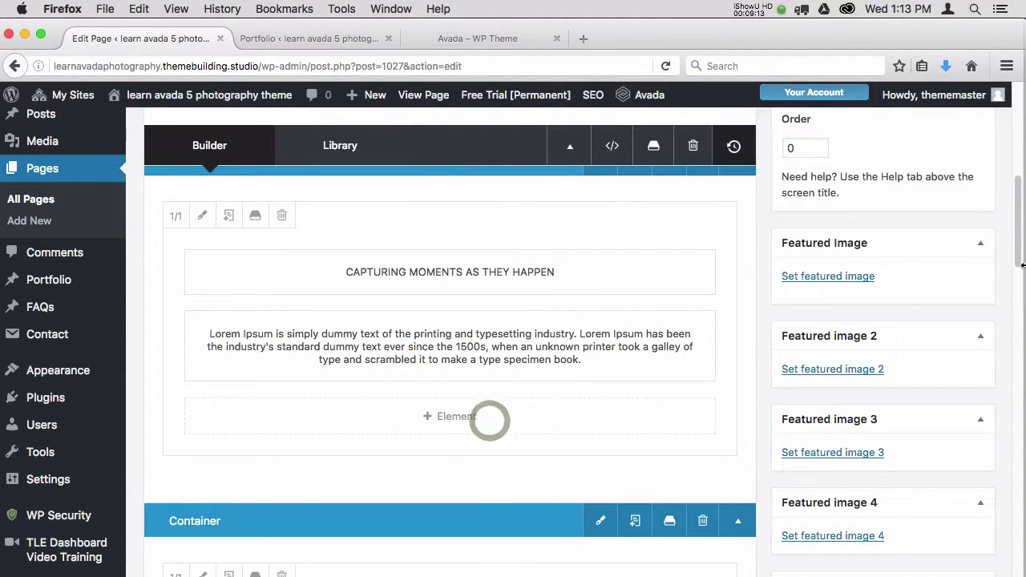
pyautogui.moveTo(1017, 251); pyautogui.dragTo(1022, 195)
pyautogui.click(952, 249)
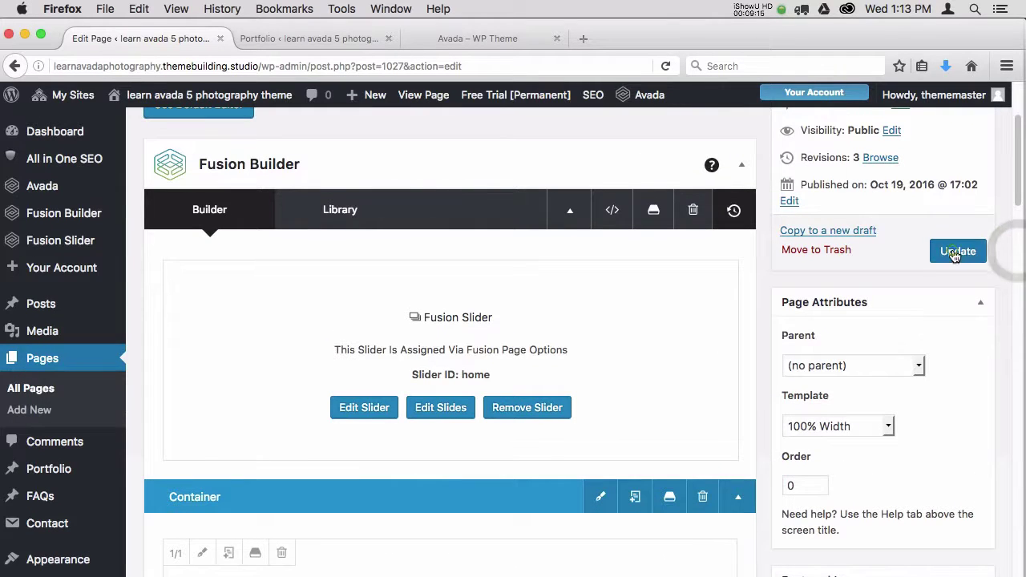